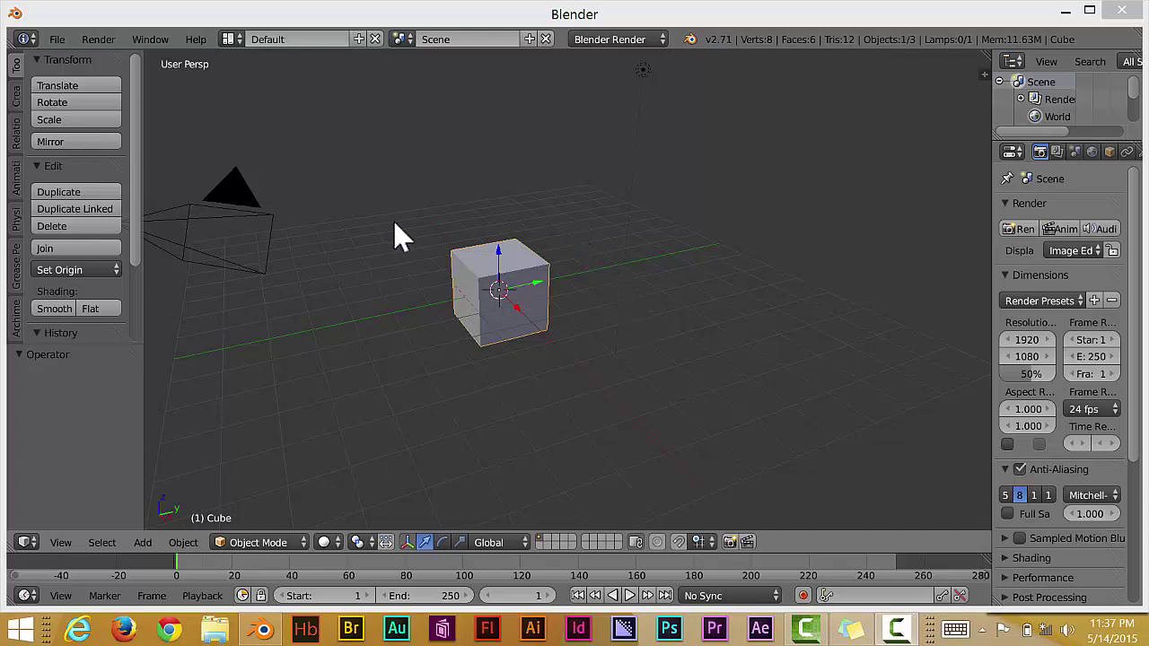
Step: Switch the render engine to Cycles Render
left_click(498, 162)
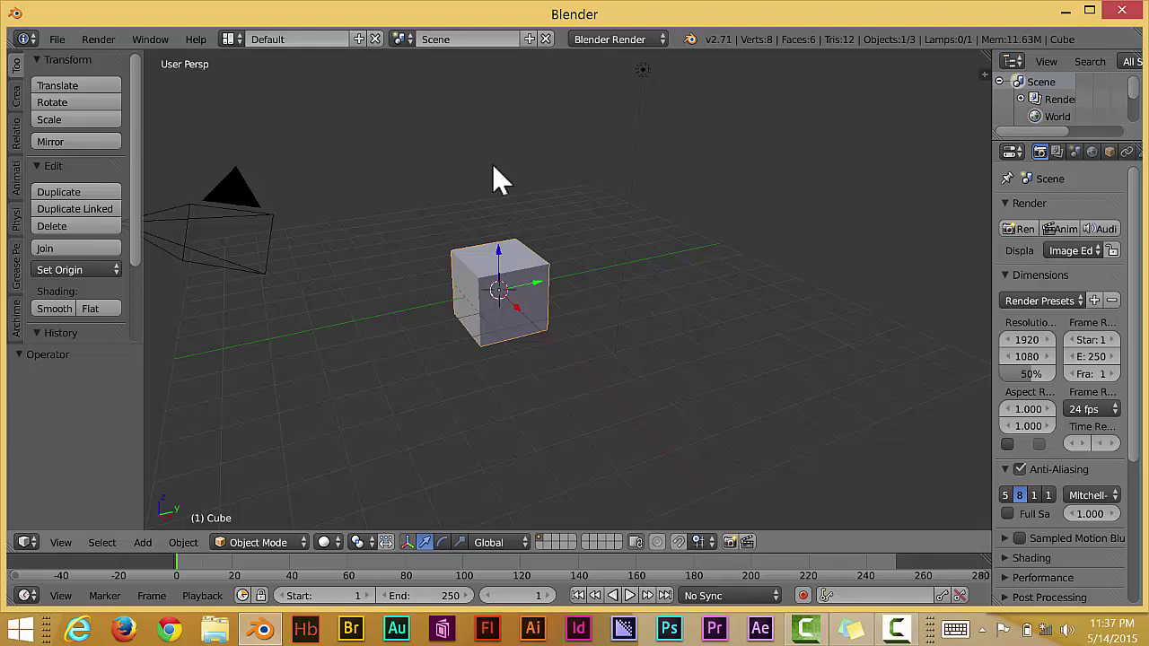
scroll(493, 175, "down", 3)
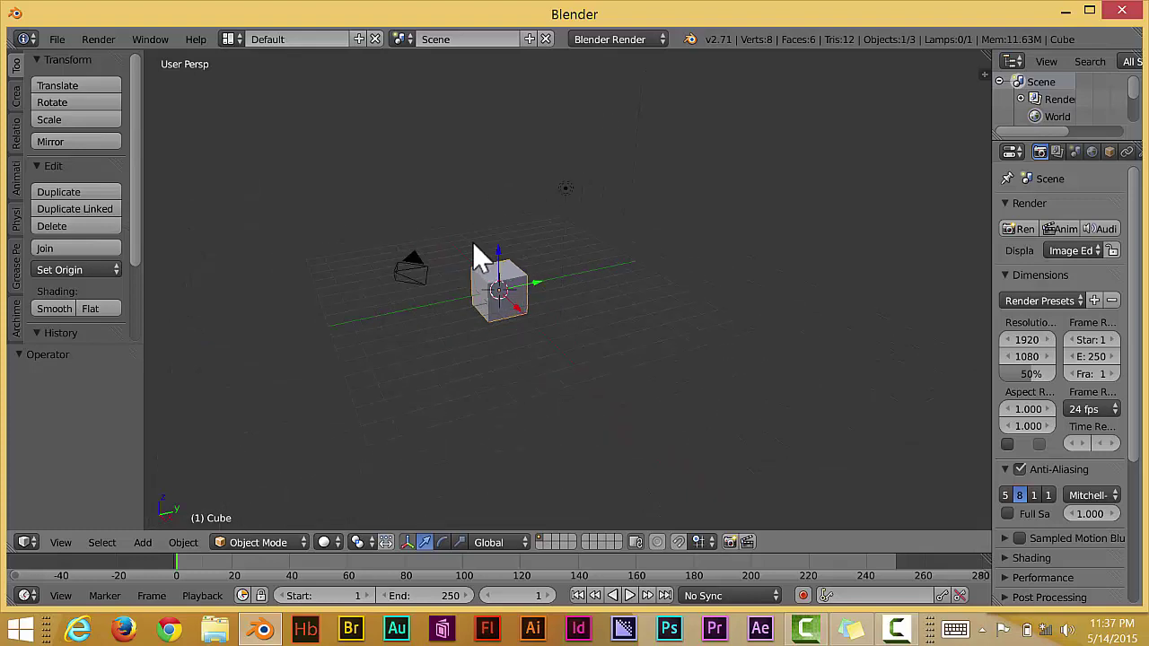
scroll(479, 259, "up", 6)
scroll(480, 259, "up", 3)
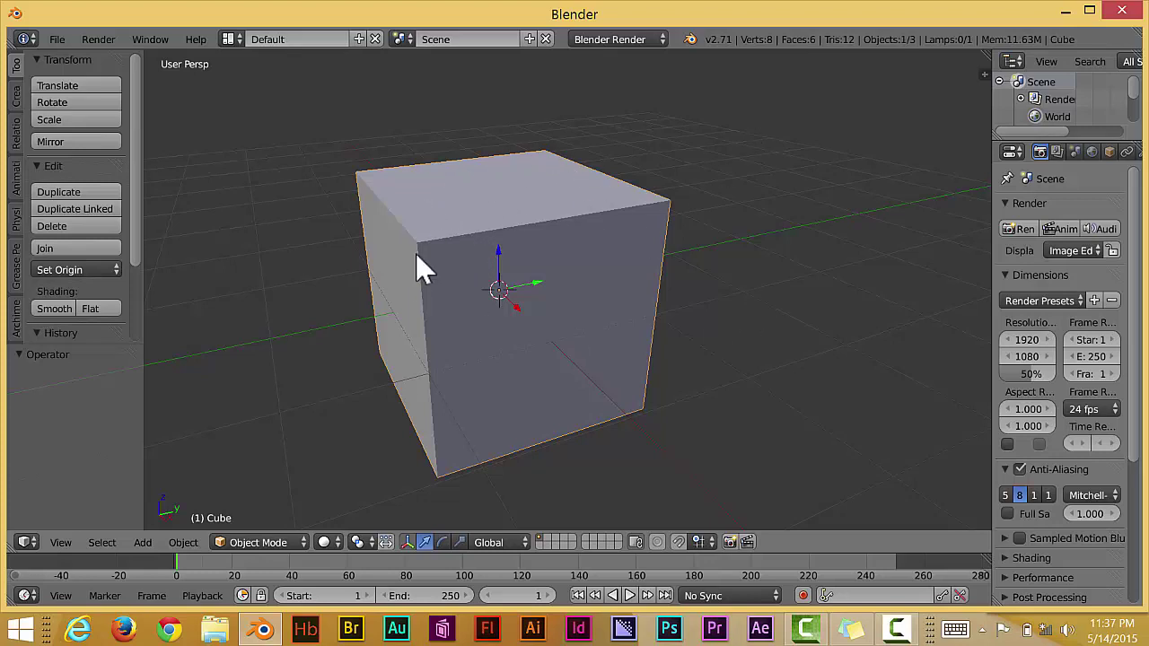
scroll(535, 231, "down", 1)
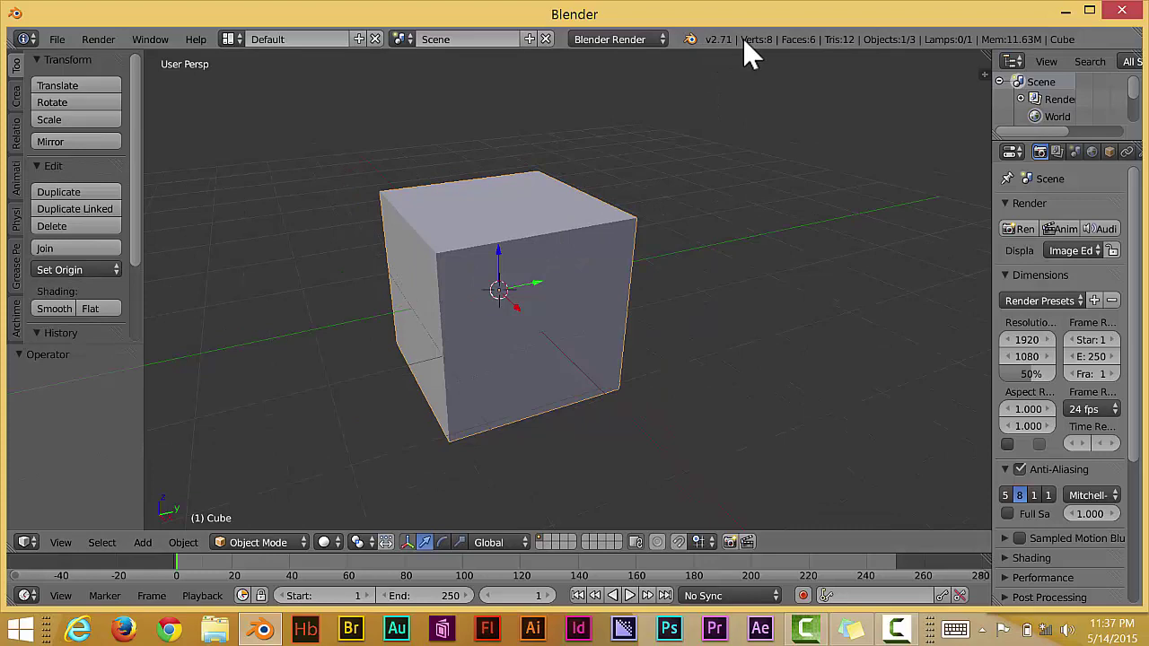
left_click(653, 41)
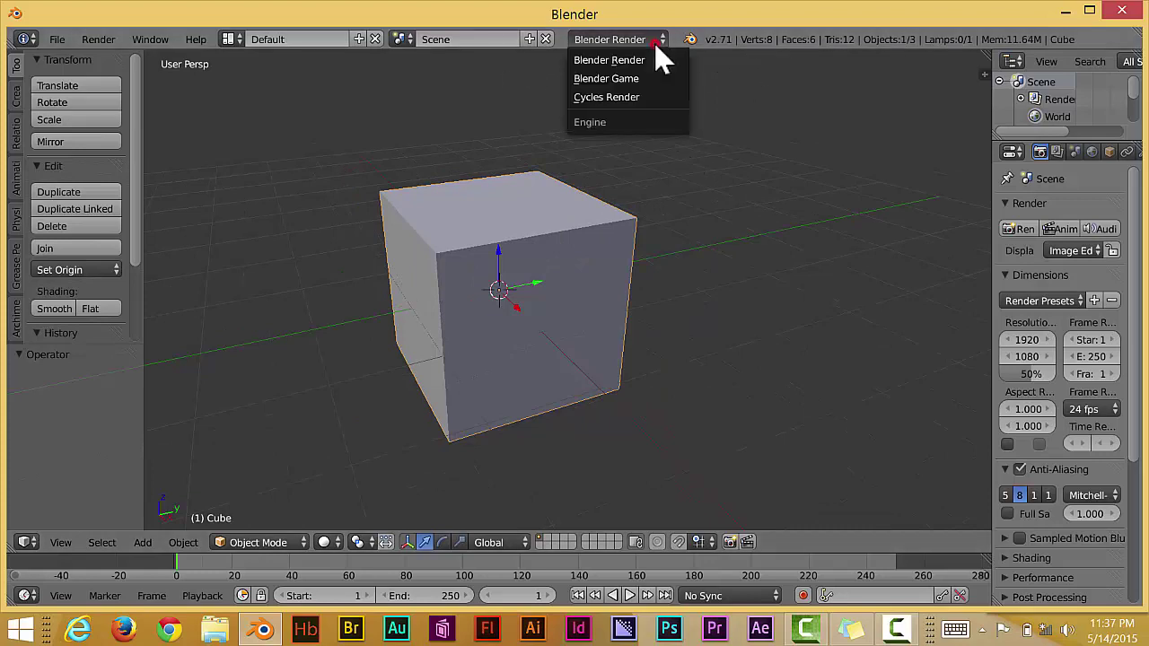
left_click(641, 97)
scroll(629, 203, "down", 6)
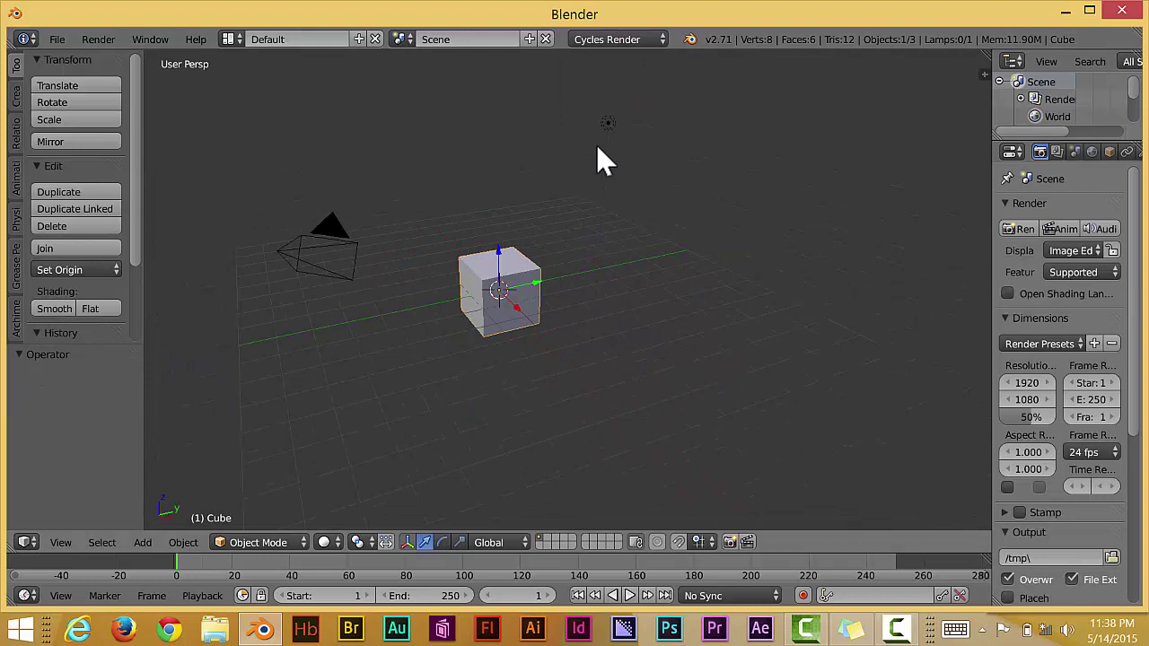
Step: Select the lamp, make it a Sun lamp and enable Use Nodes for an Emission surface
right_click(608, 124)
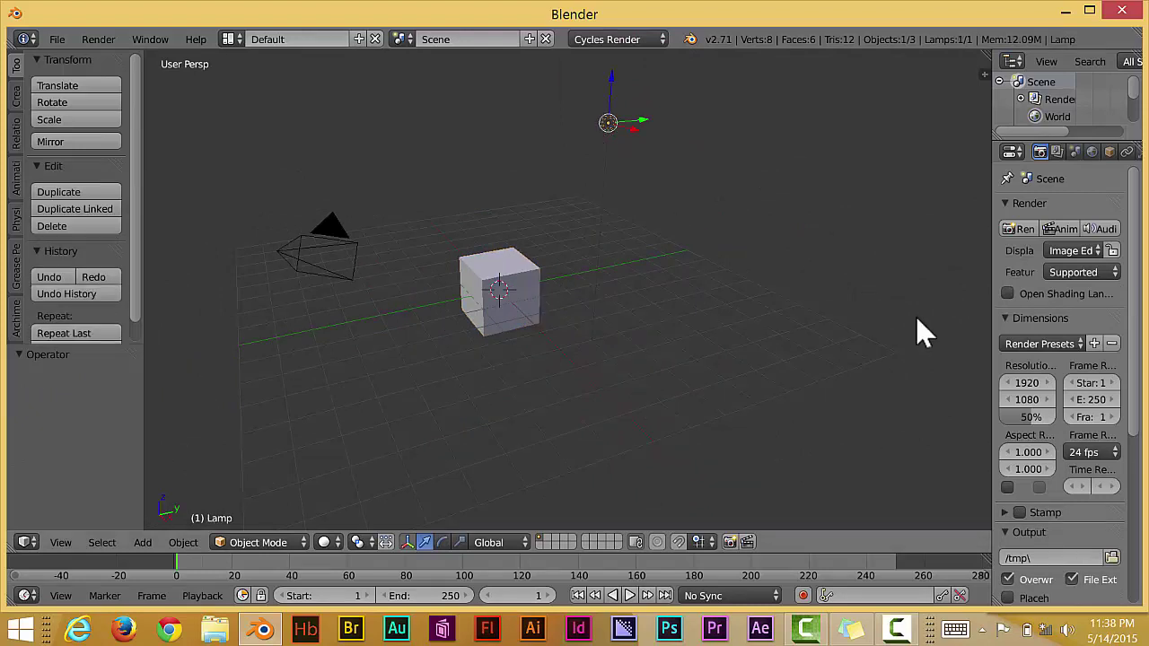
left_click_drag(989, 204, 930, 207)
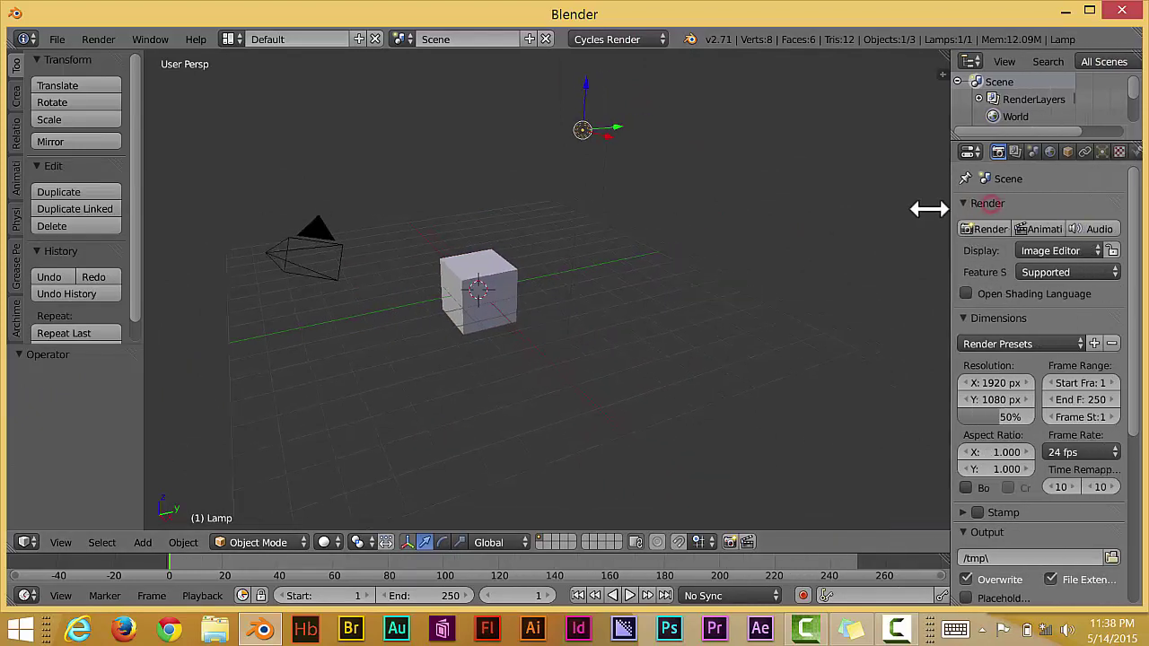
left_click(1082, 151)
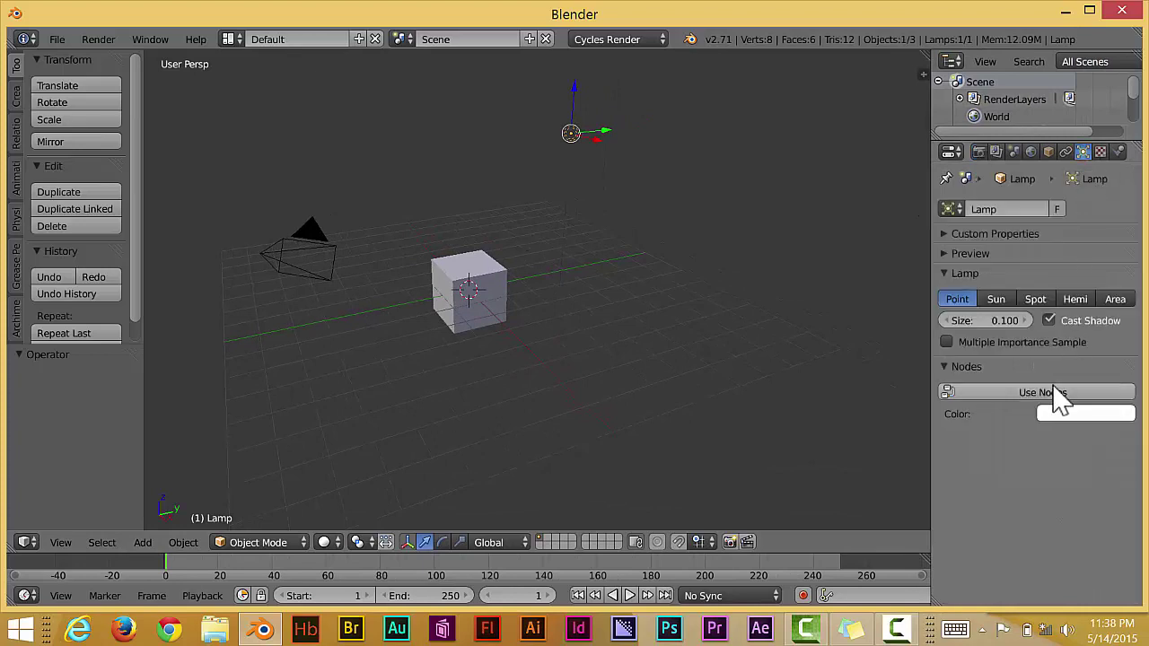
left_click(1003, 301)
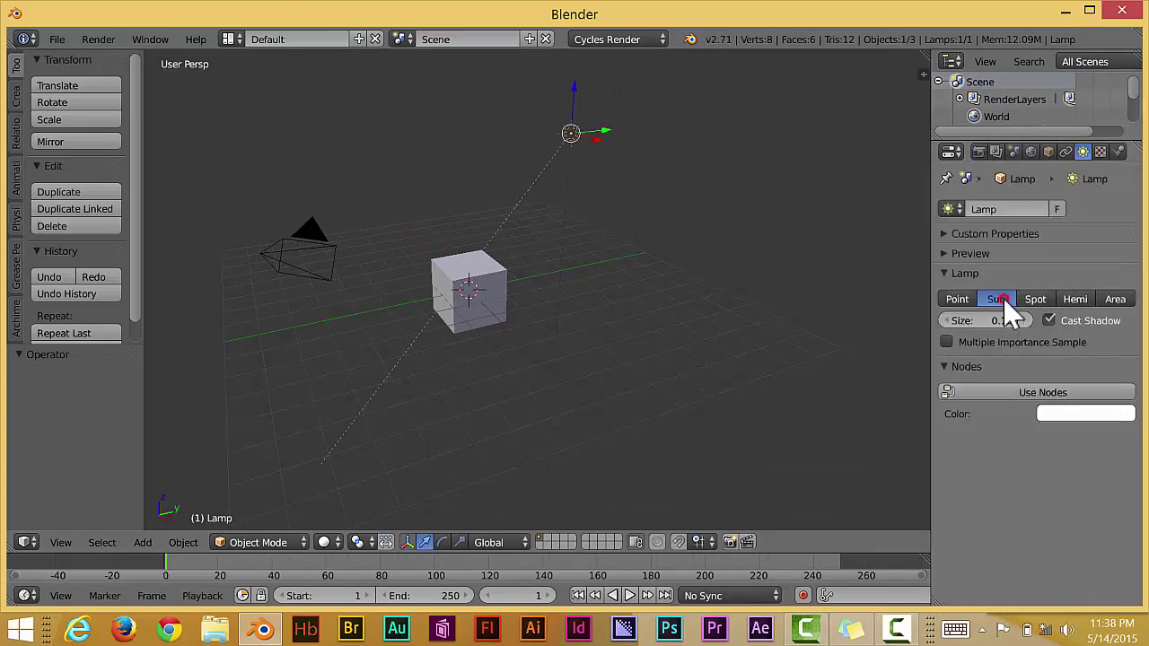
left_click(1054, 398)
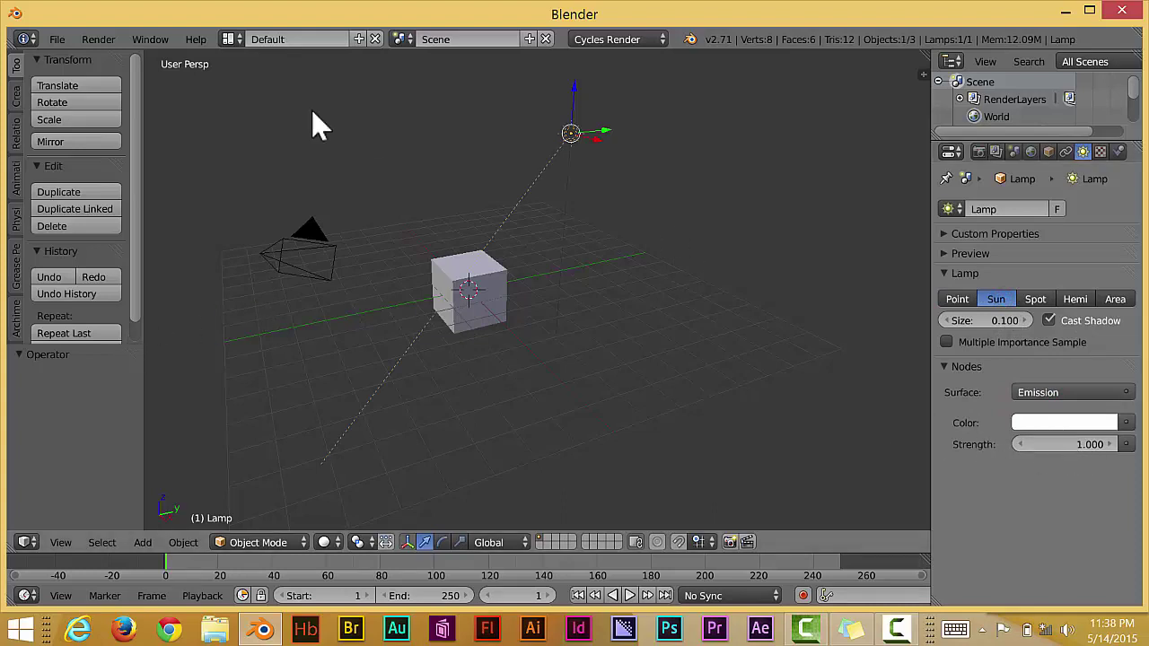
left_click(60, 40)
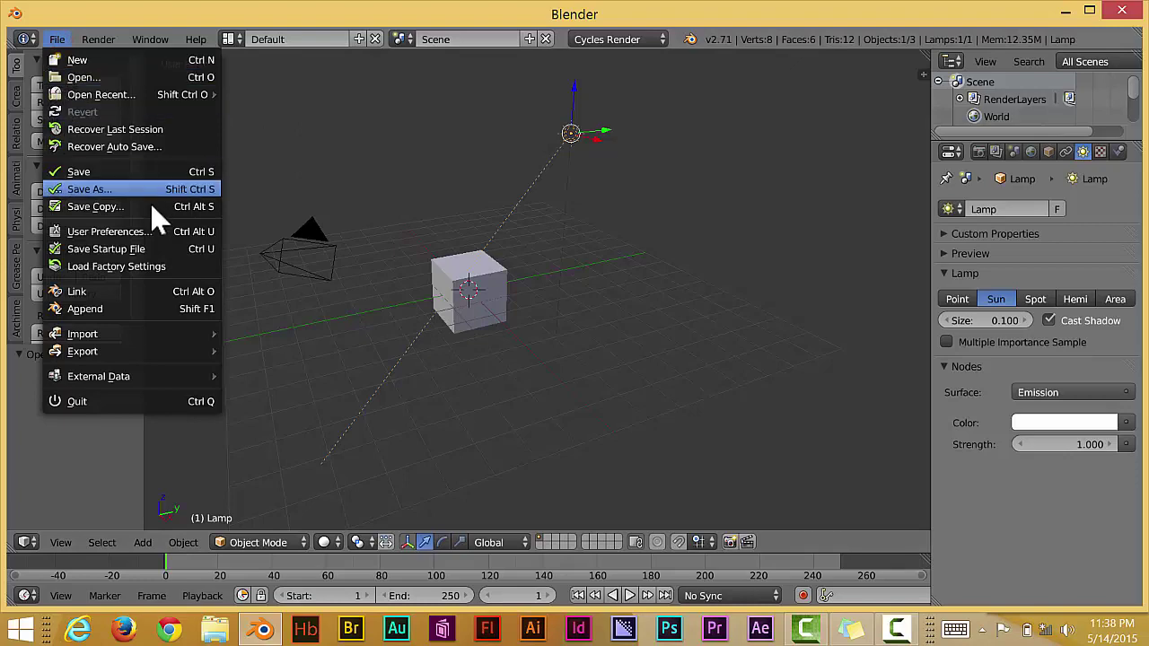
Step: Search add-ons for 'scree', enable '3D View: Screencast Keys' and close User Preferences
left_click(108, 232)
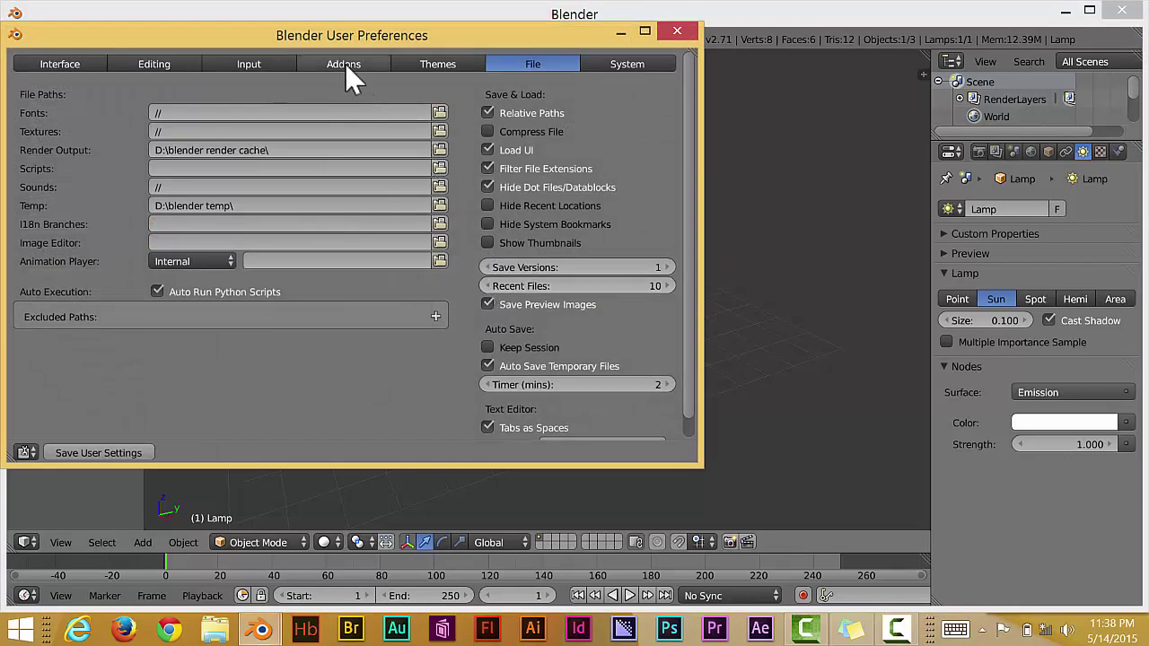
left_click(343, 64)
left_click(99, 96)
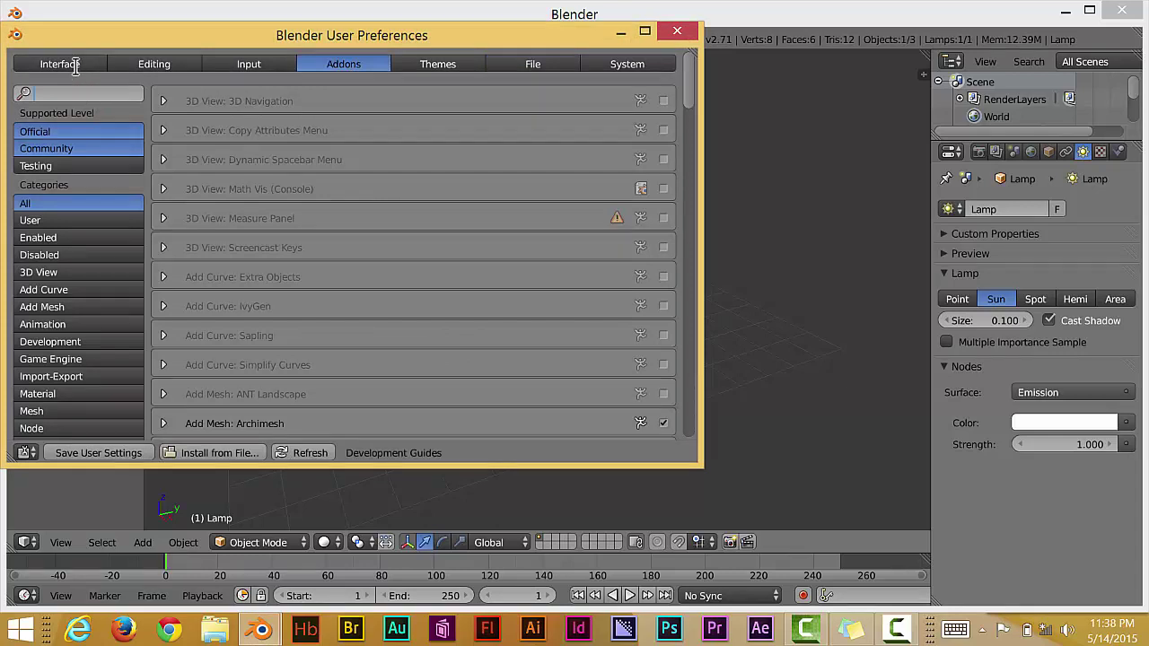
type("scree")
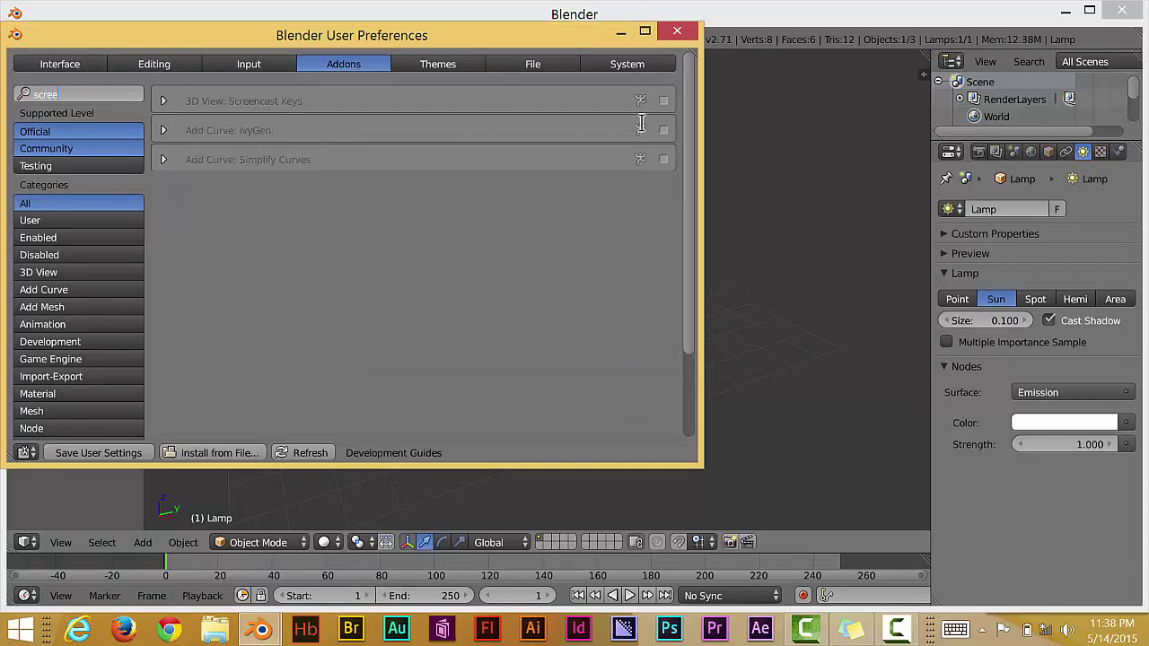
left_click(663, 101)
left_click(664, 100)
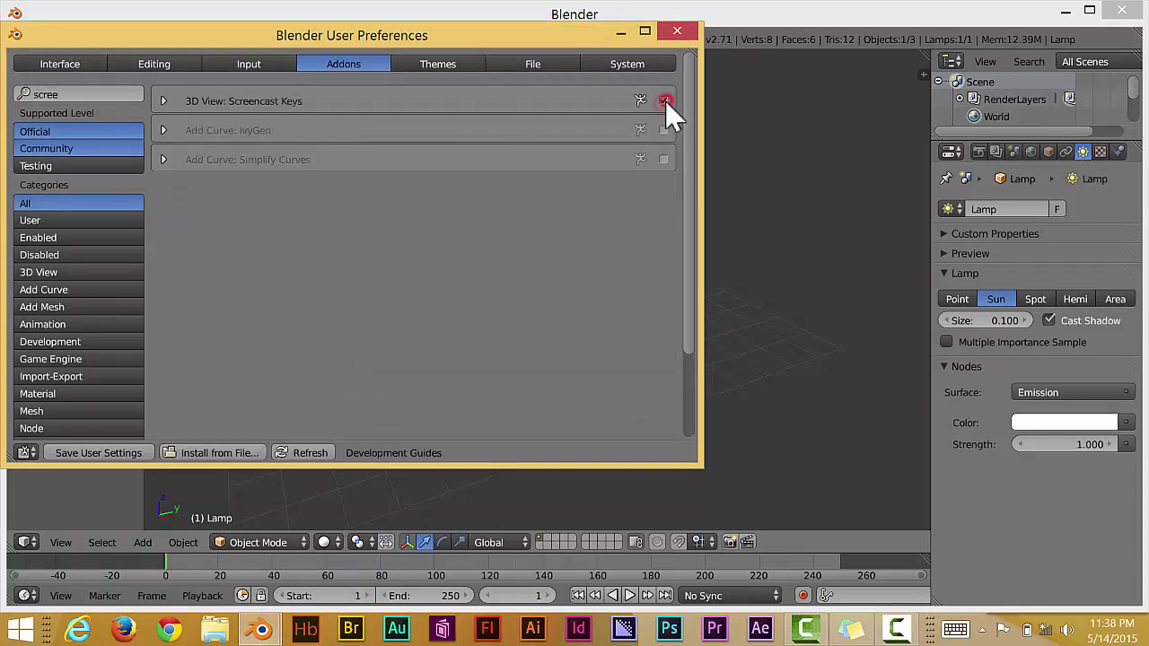
left_click(678, 35)
Step: Start the Screencast Keys display from the sidebar and double its text size to 48
key("n")
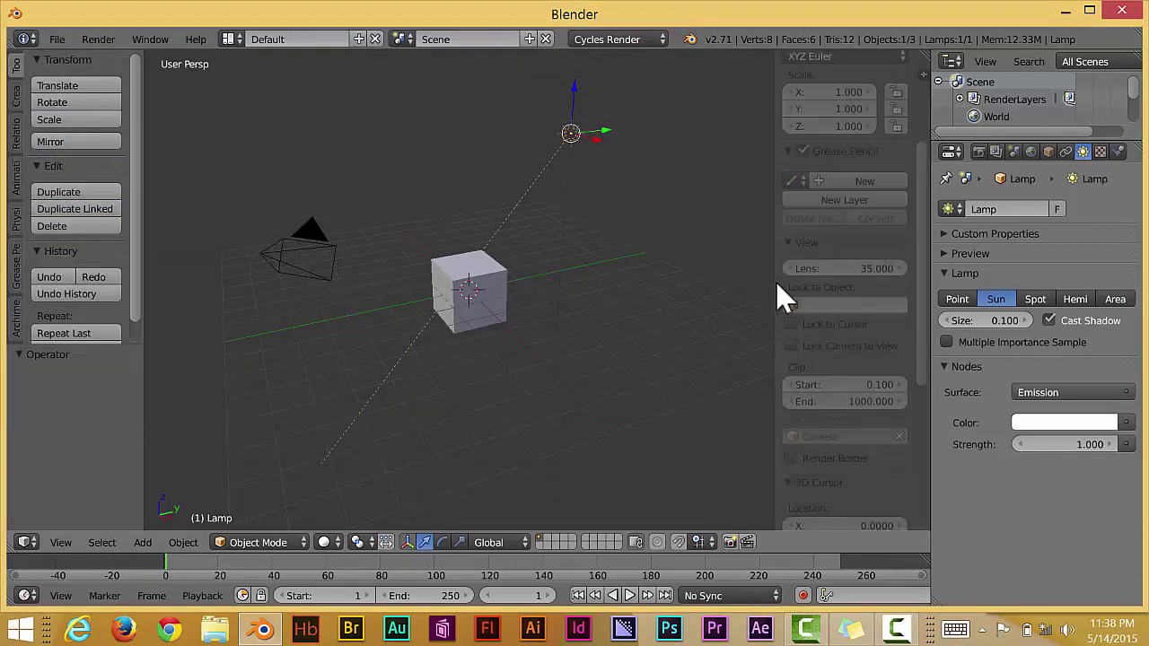
scroll(858, 363, "down", 8)
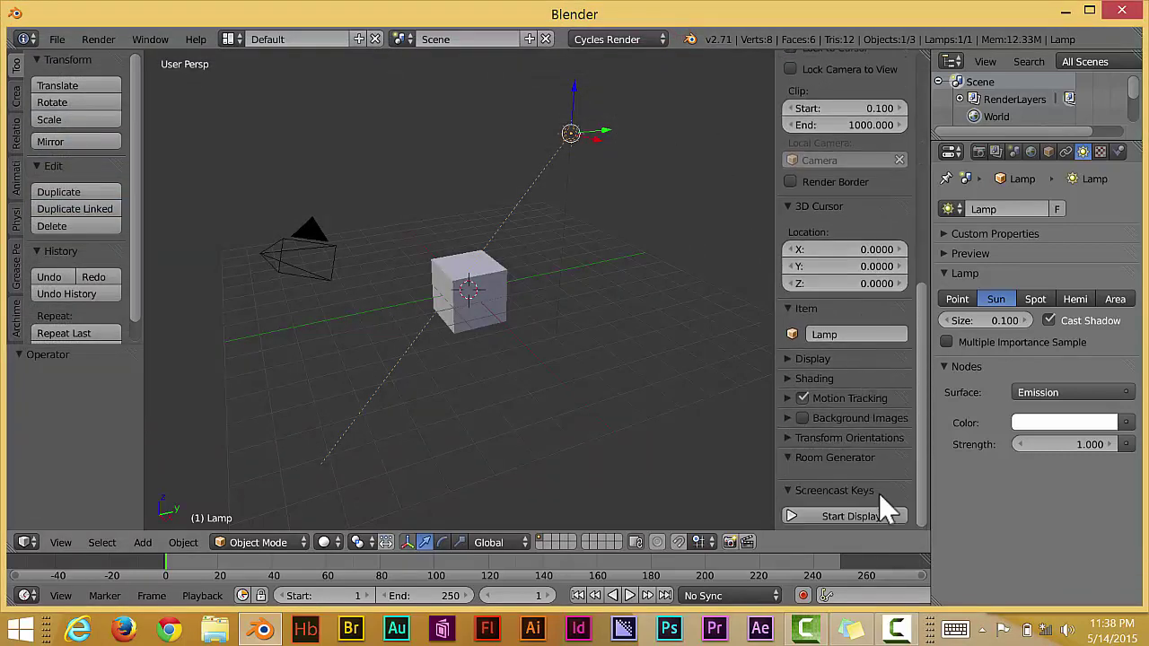
left_click(868, 513)
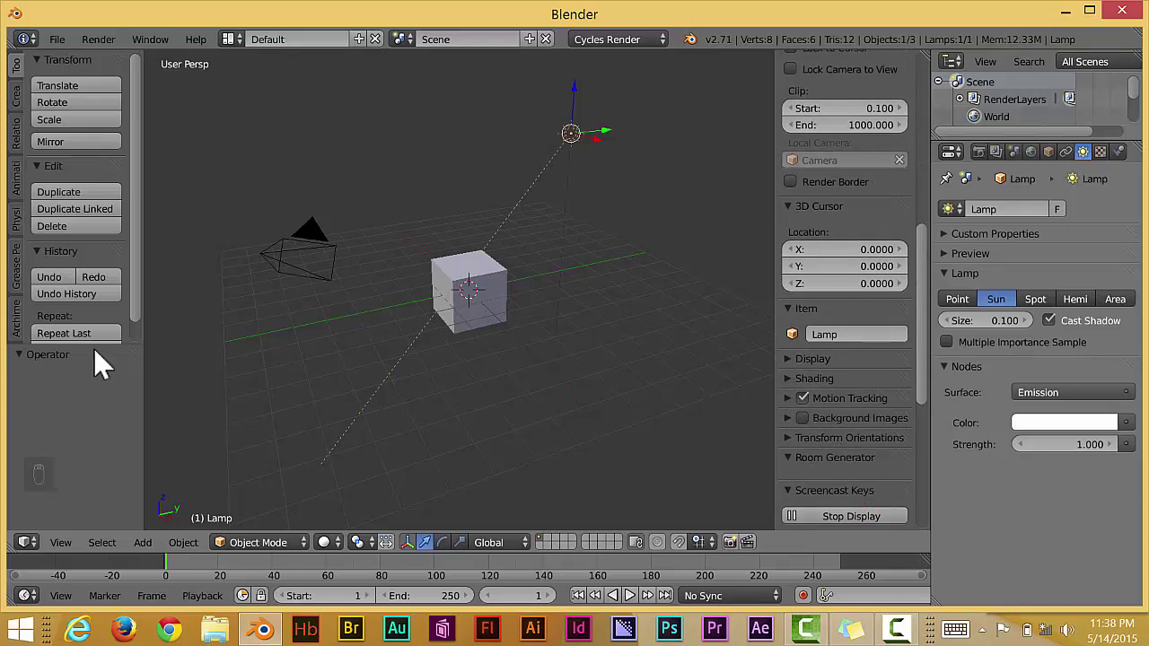
scroll(848, 413, "down", 4)
scroll(848, 413, "down", 1)
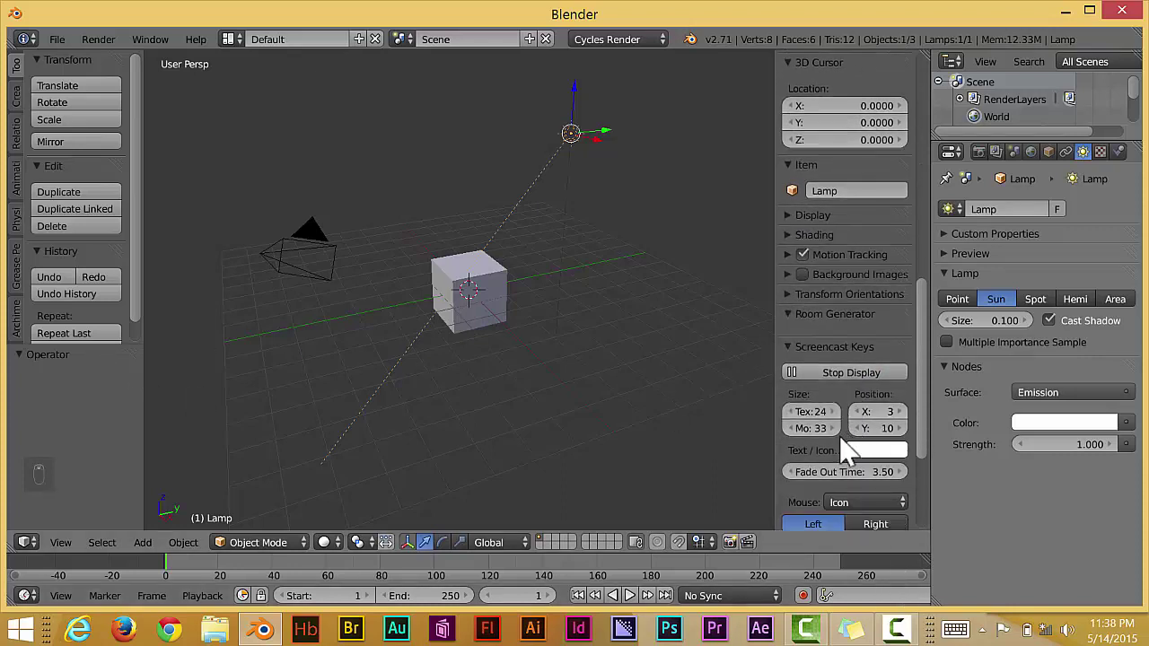
left_click(812, 411)
type("*2")
key("Return")
Step: Set the mouse indicator size to 70 and lower the key box colour's alpha
left_click_drag(822, 428, 826, 429)
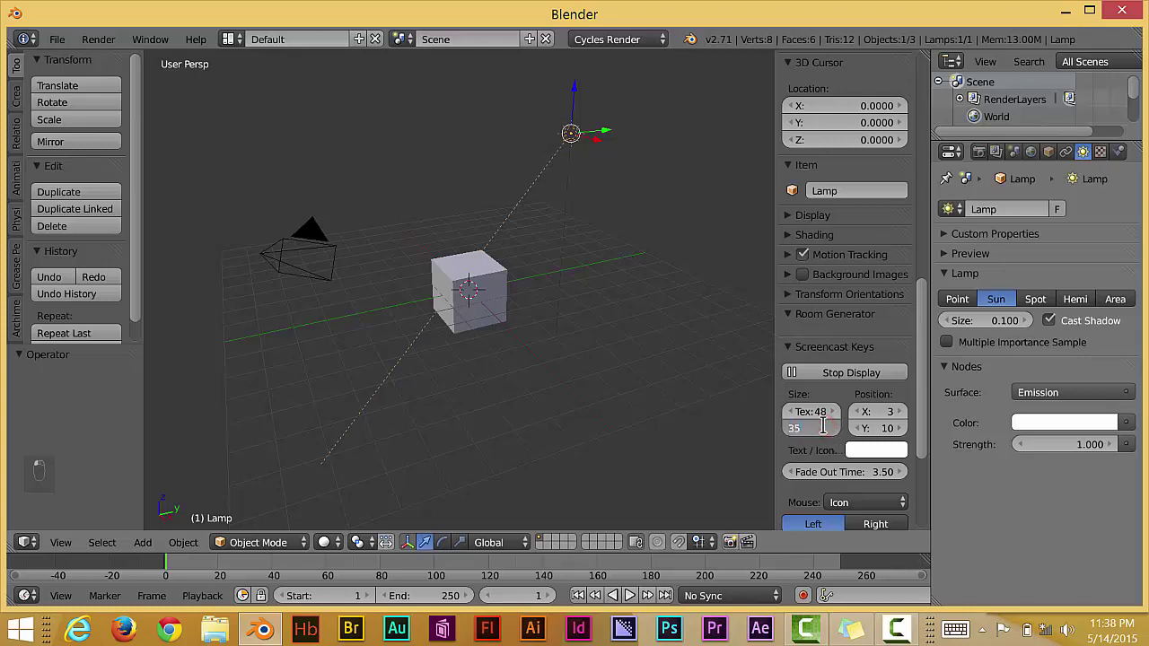
type("*2")
key("Return")
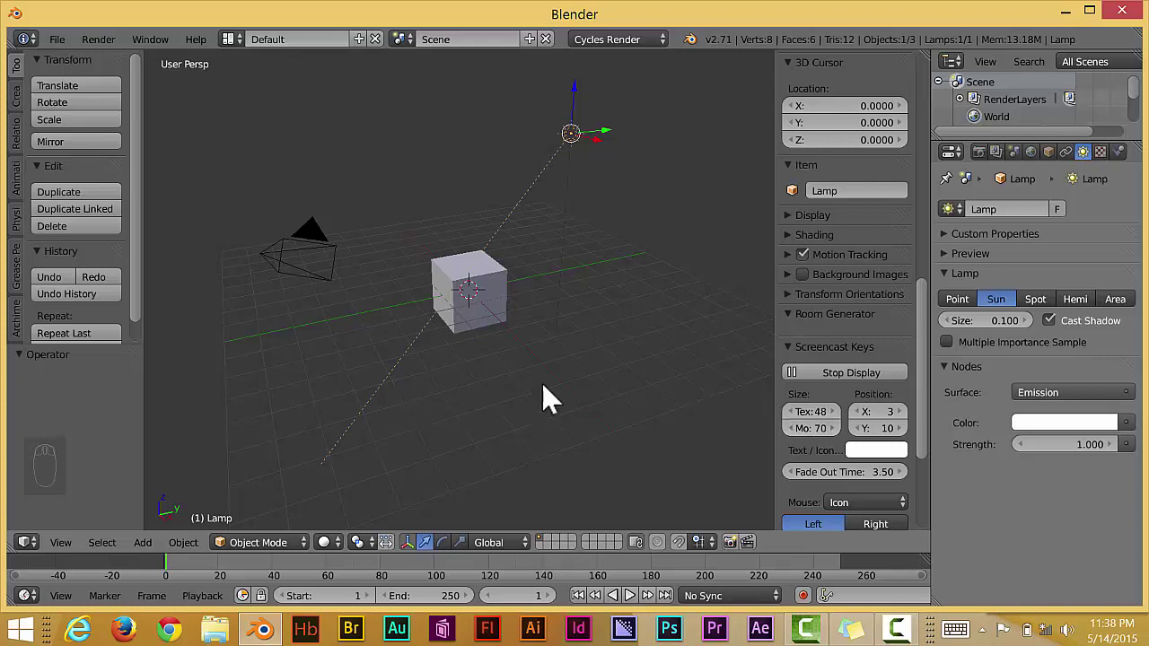
scroll(508, 388, "down", 3)
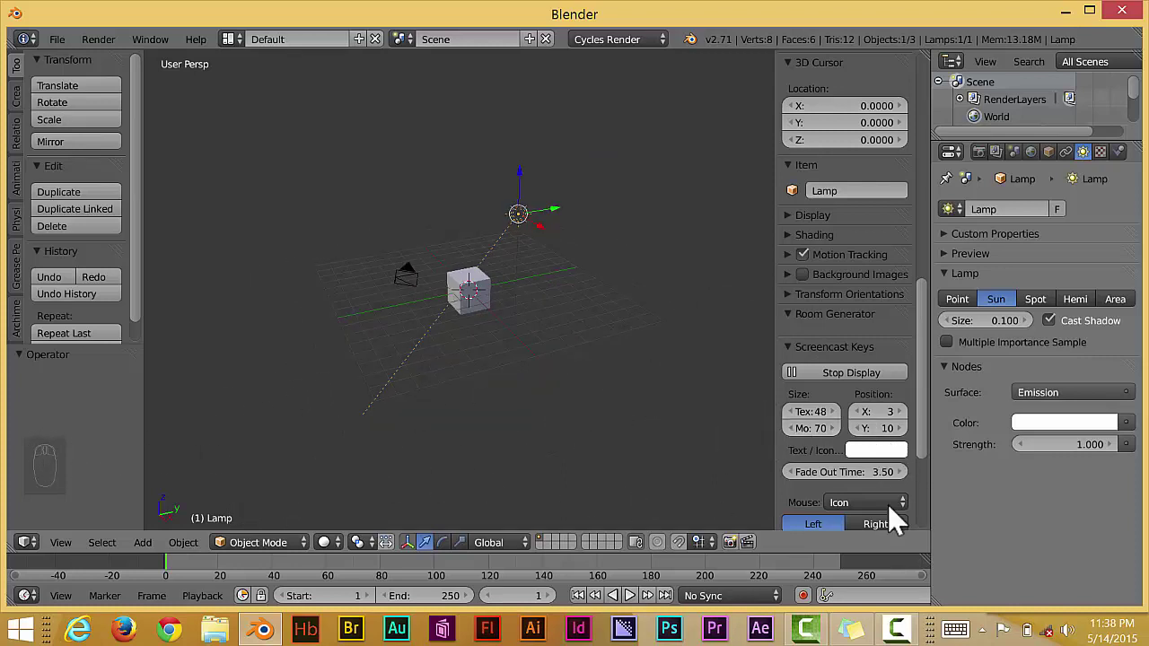
scroll(851, 490, "down", 4)
left_click(820, 465)
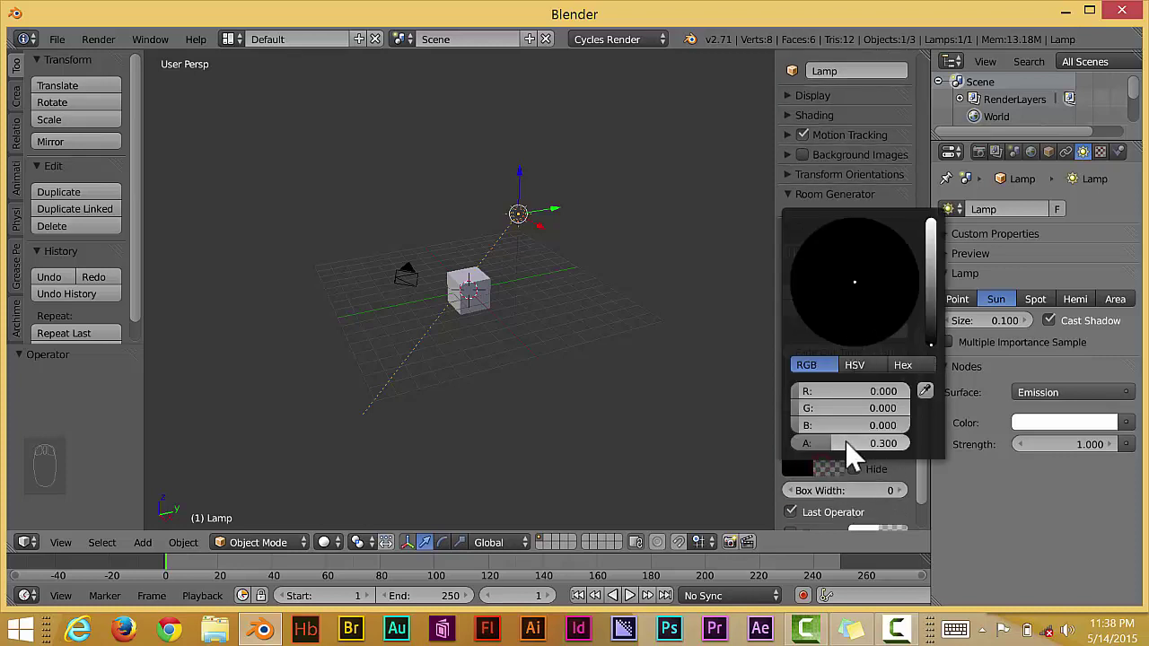
left_click_drag(849, 444, 911, 448)
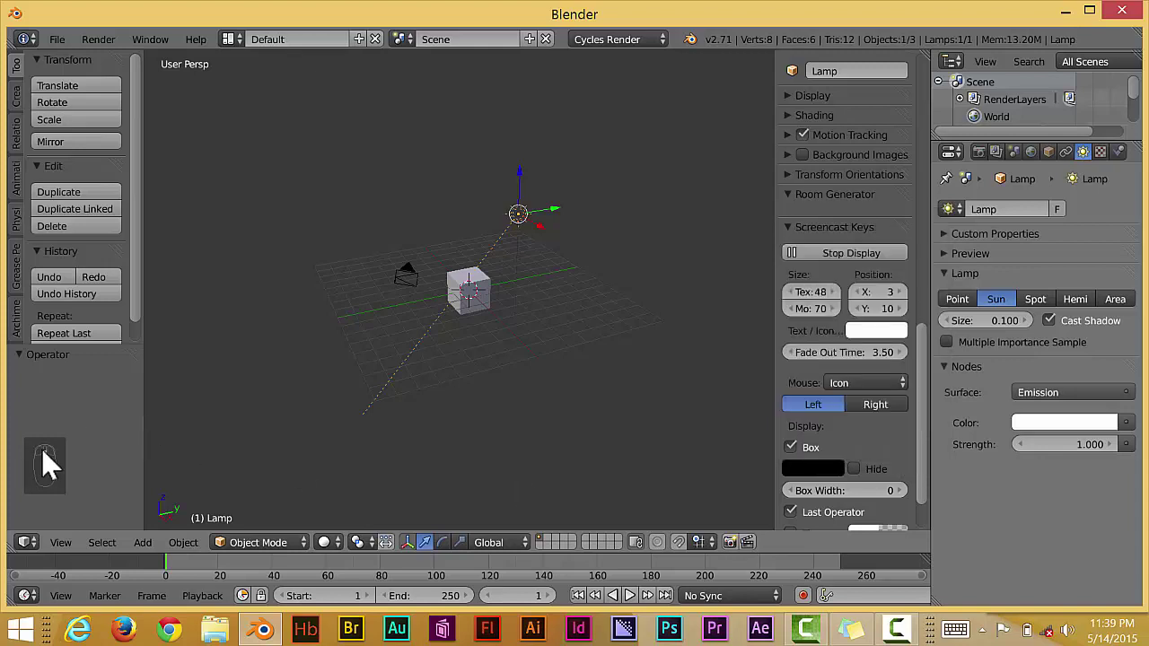
Step: Set the Sun lamp's Emission Strength to 10 in the Lamp Nodes panel
scroll(386, 363, "up", 5)
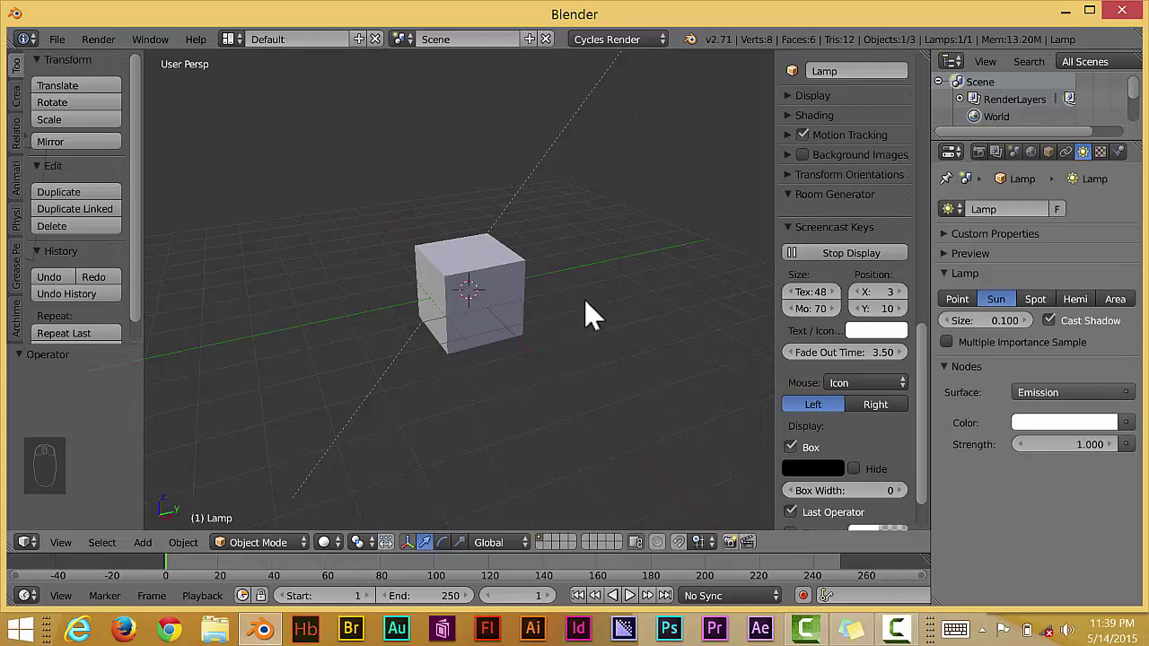
scroll(636, 258, "down", 2)
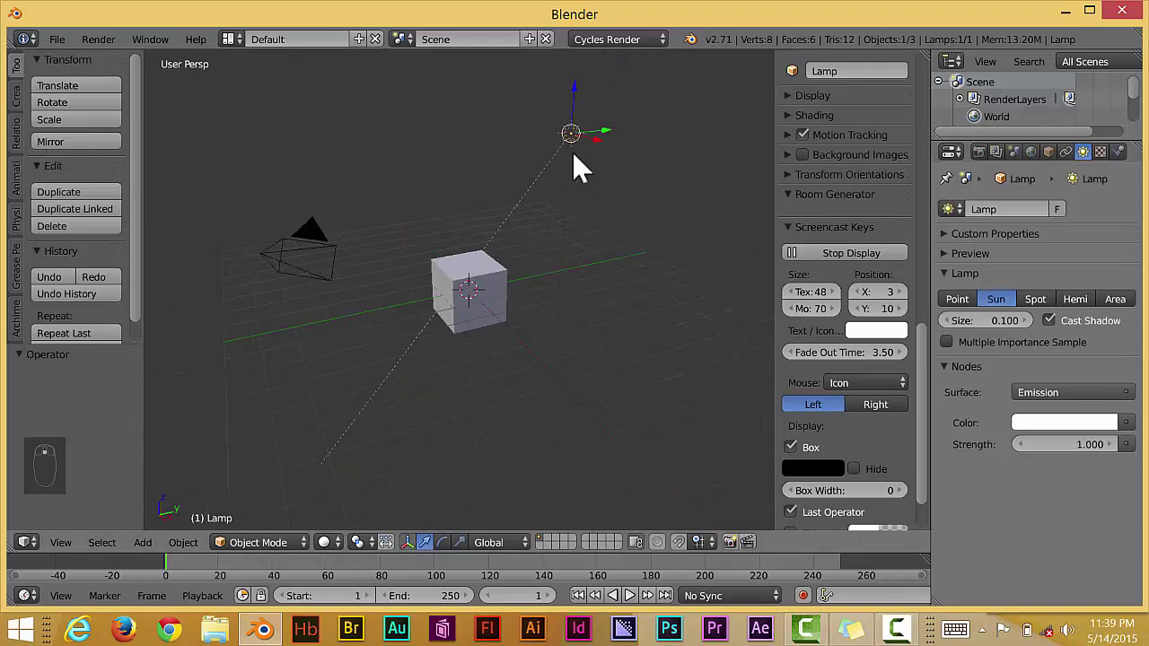
left_click(1075, 445)
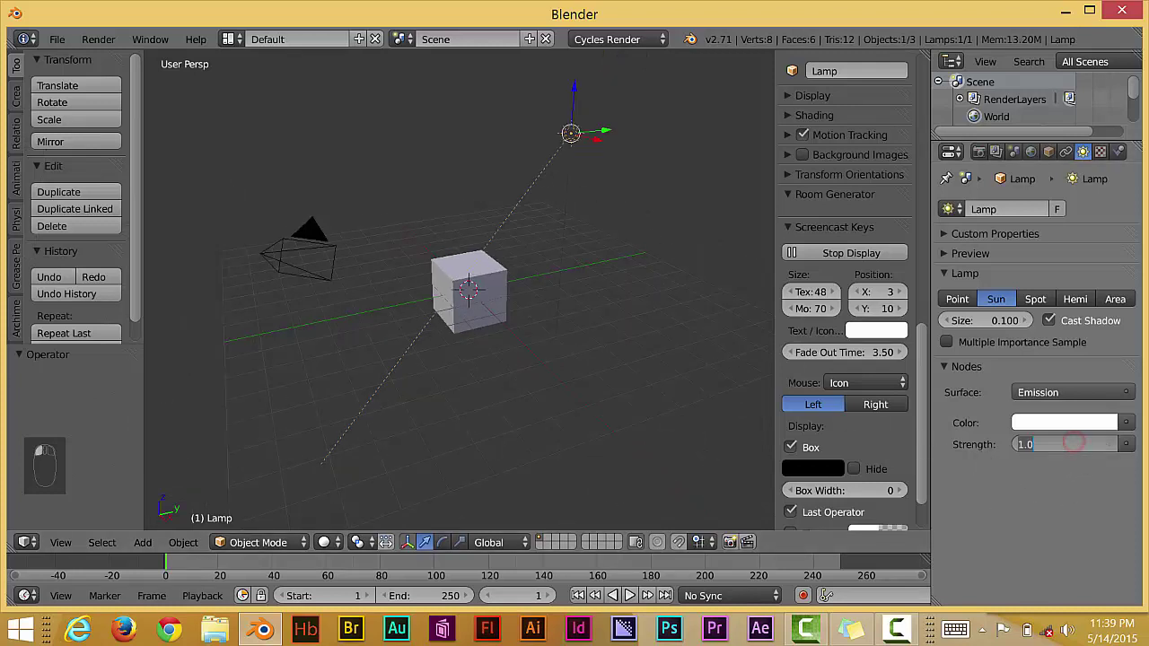
type("10")
key("Return")
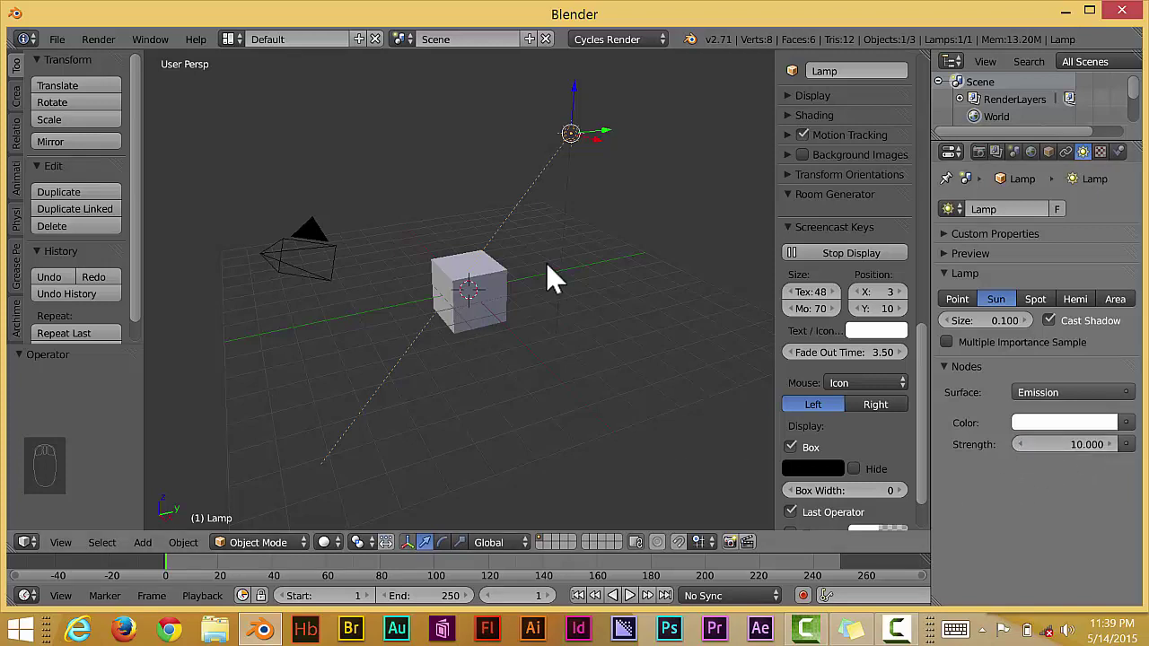
Step: Hide the sidebar and, in top view, move the Sun lamp along Y to -3.667
key("n")
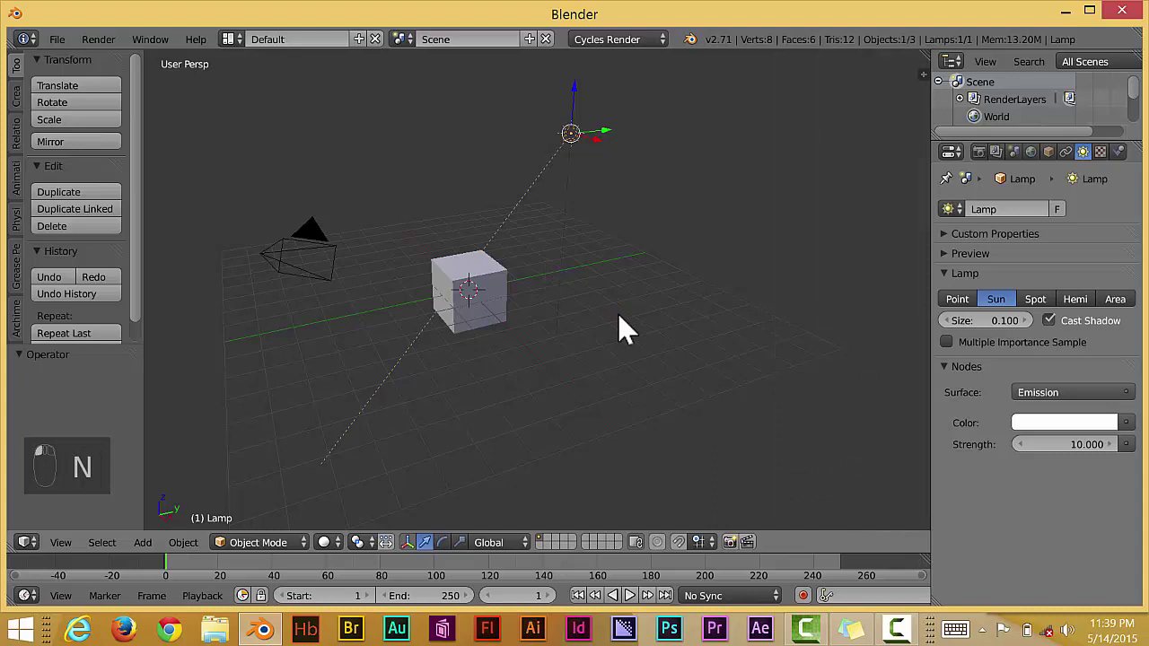
key("KP_7")
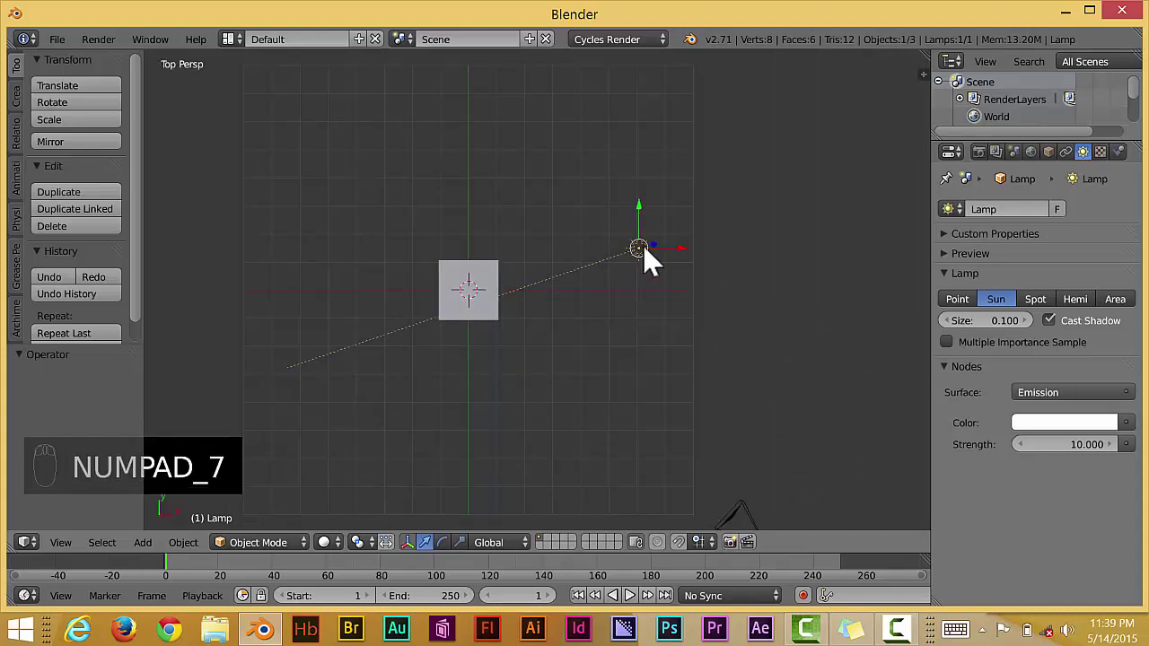
left_click_drag(637, 205, 616, 359)
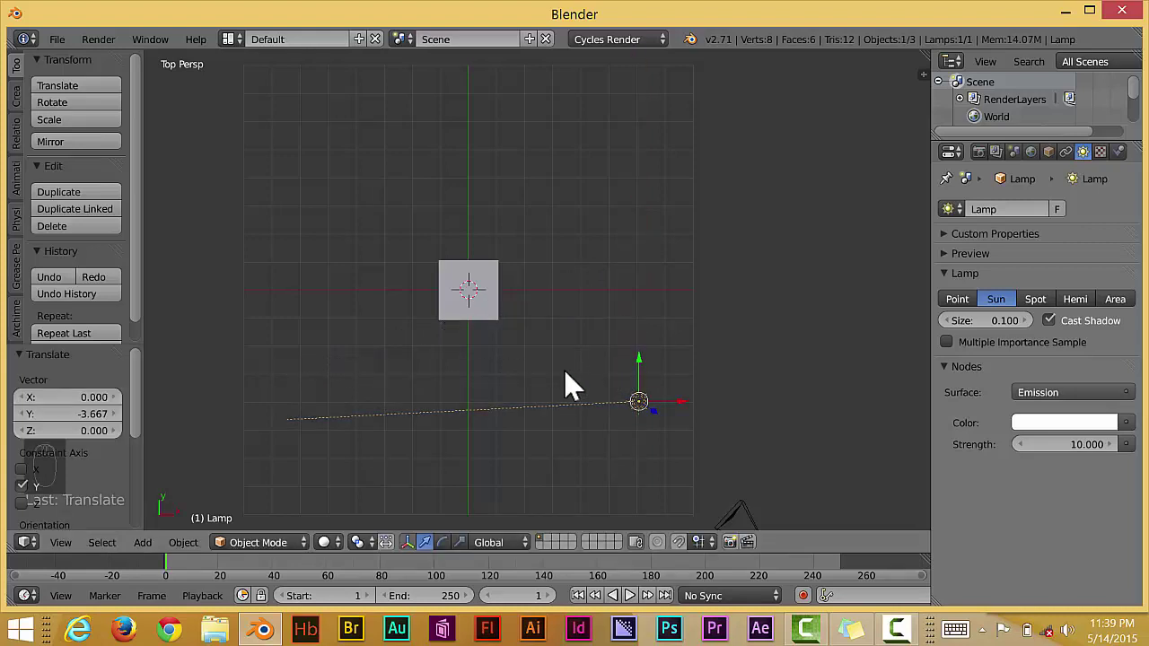
Step: Rotate the lamp about 47° toward the cube, then split the front view into two stacked views
key("r")
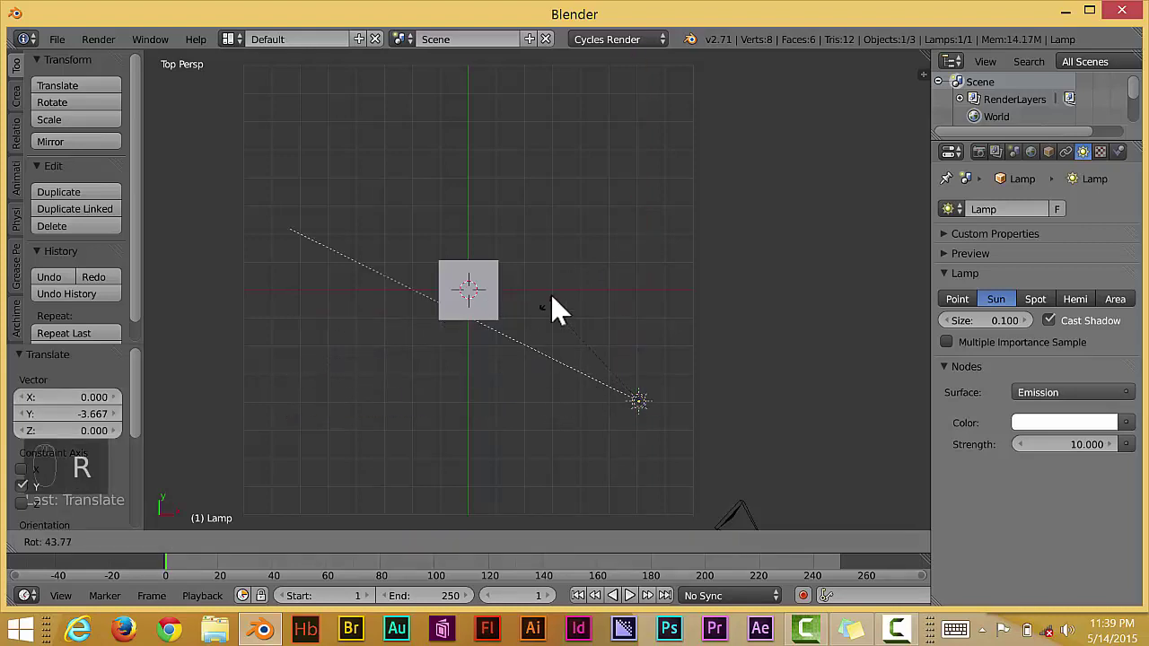
left_click(550, 294)
key("KP_1")
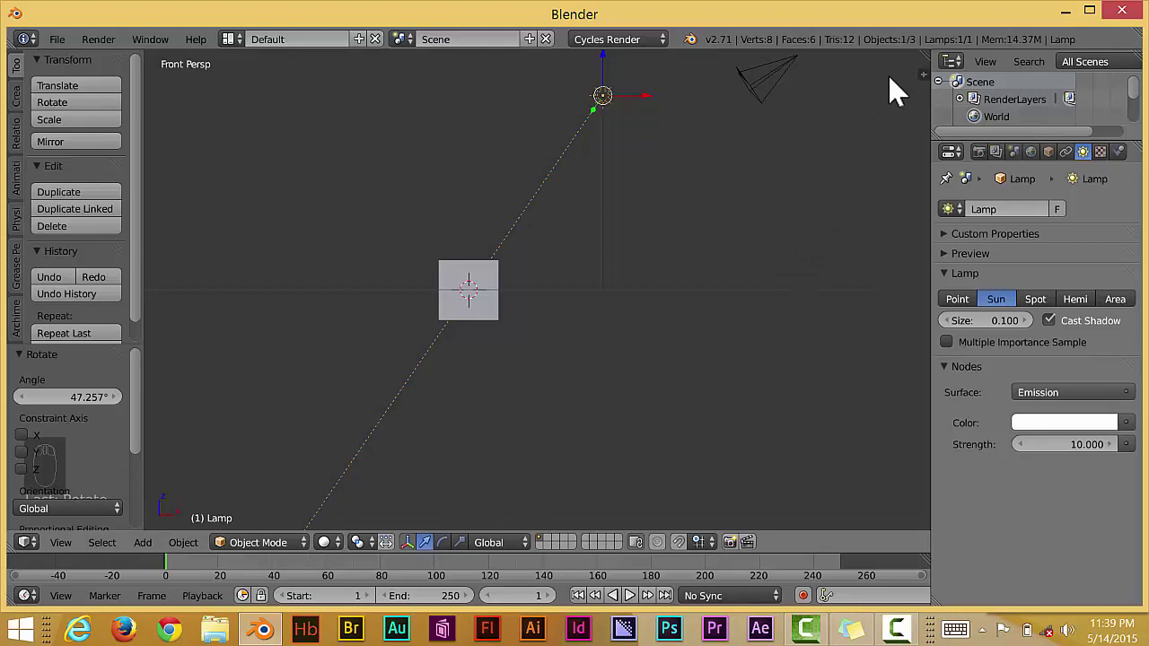
left_click_drag(923, 56, 903, 267)
Step: Set the lower view to Rendered shading and make the upper view a Node Editor with the lamp's nodes
left_click(334, 542)
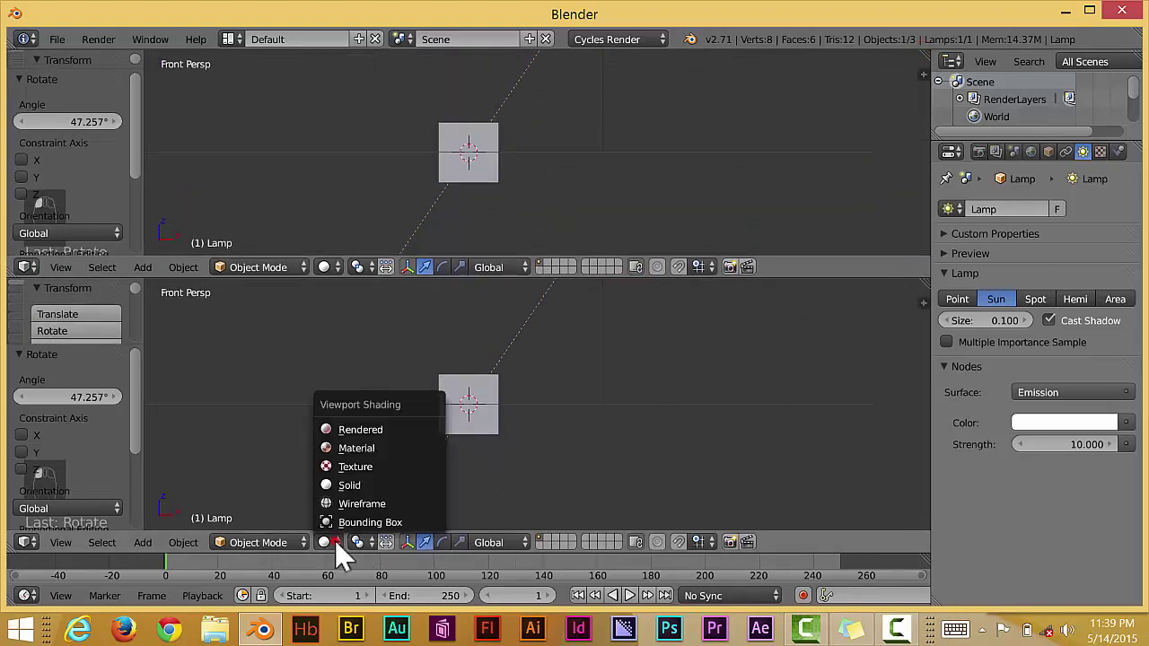
left_click(370, 432)
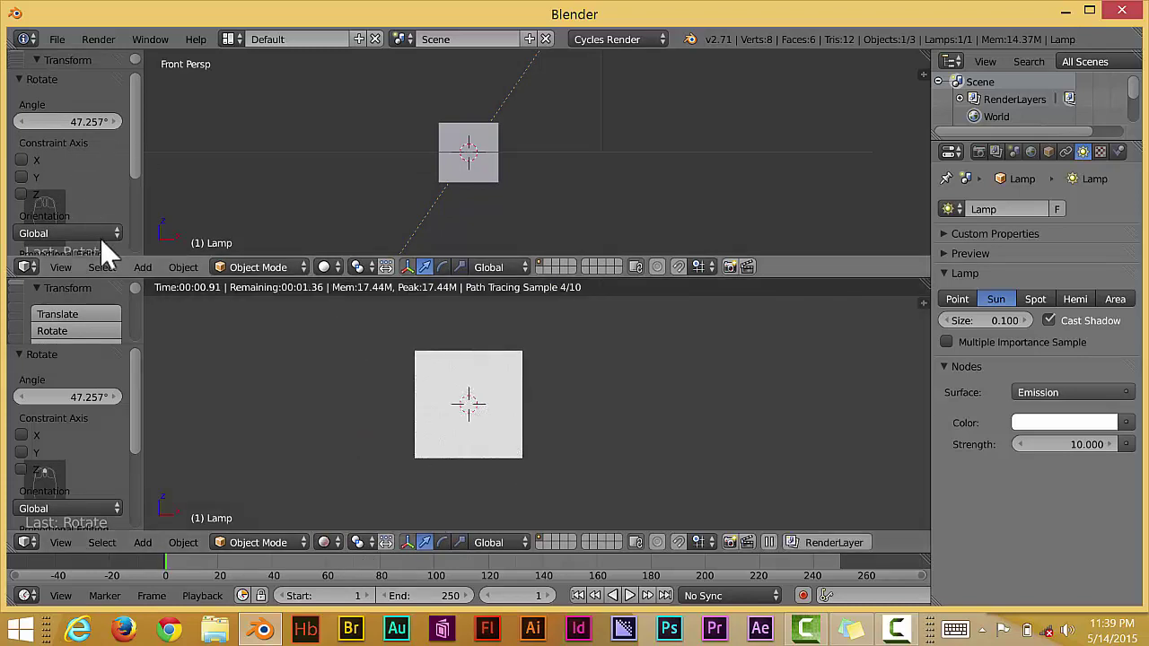
left_click(27, 268)
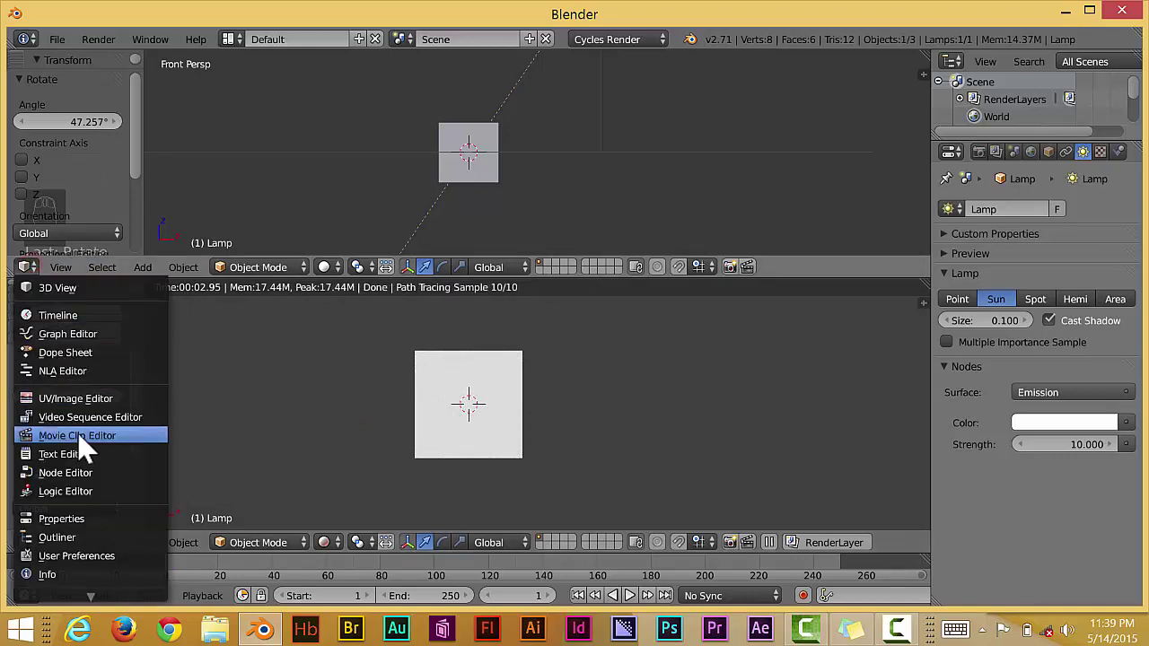
left_click(64, 470)
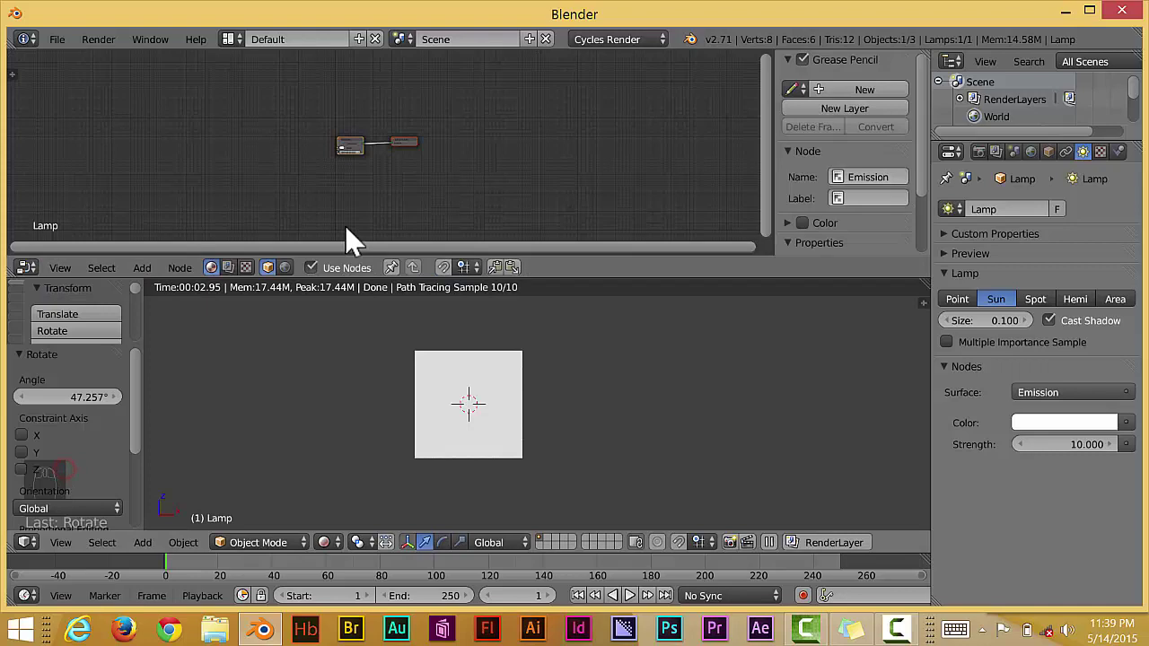
scroll(422, 182, "up", 5)
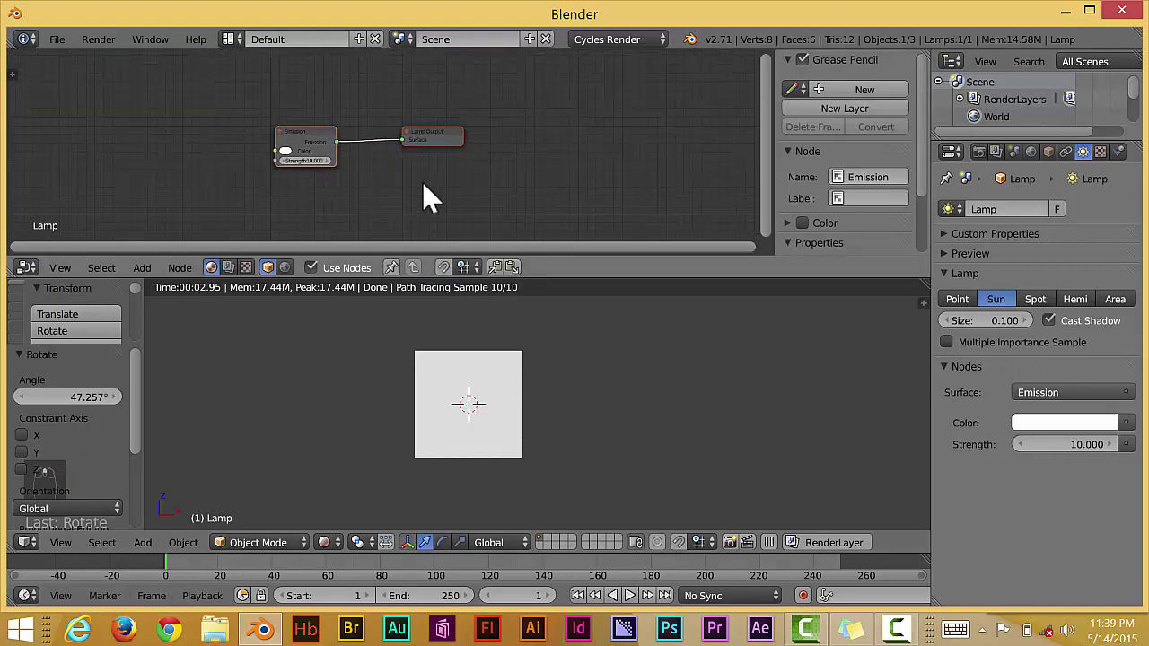
Step: Select the cube and enable Use Nodes on its material, creating a Diffuse BSDF to Material Output
right_click(488, 406)
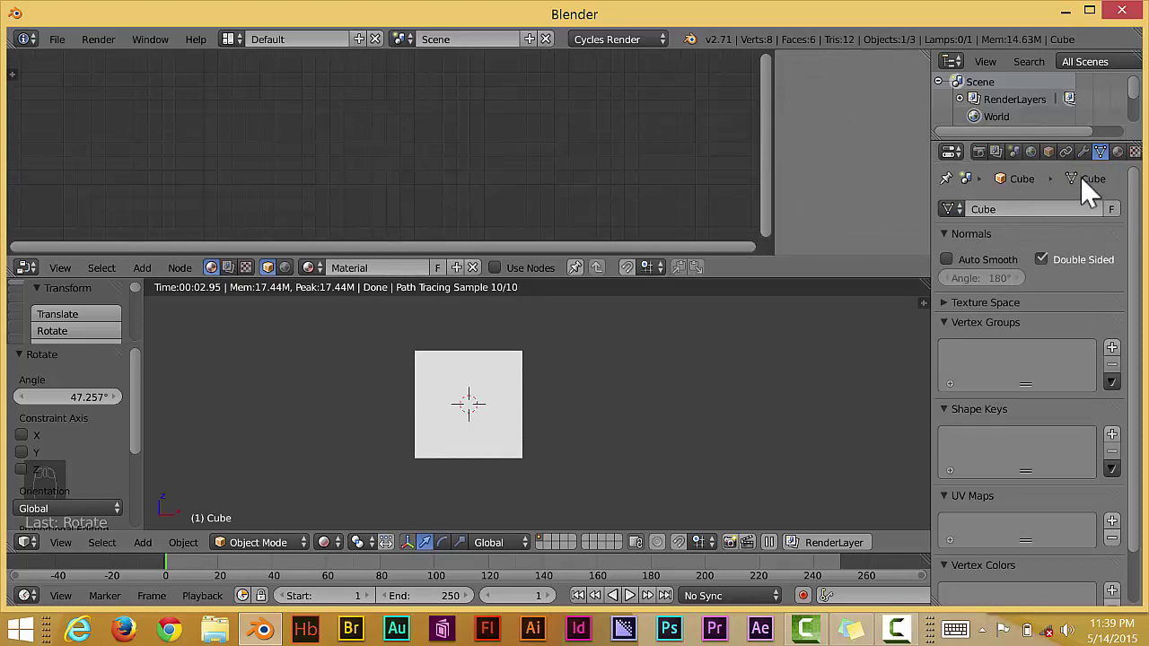
scroll(1107, 150, "right", 1)
left_click(1094, 151)
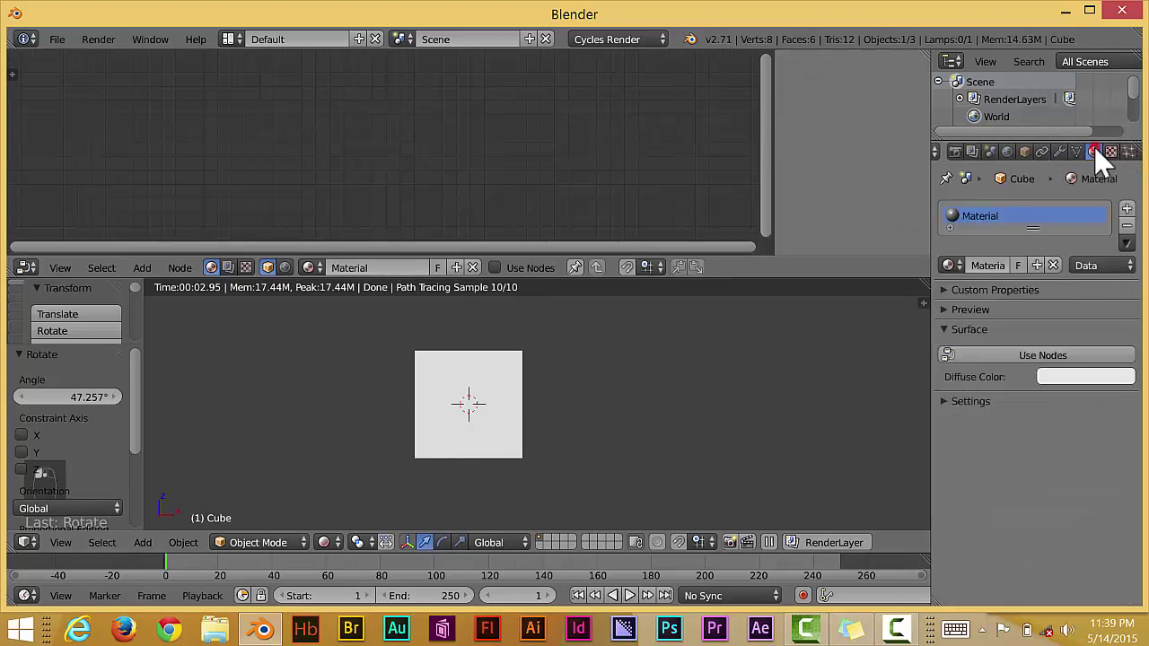
left_click(1042, 359)
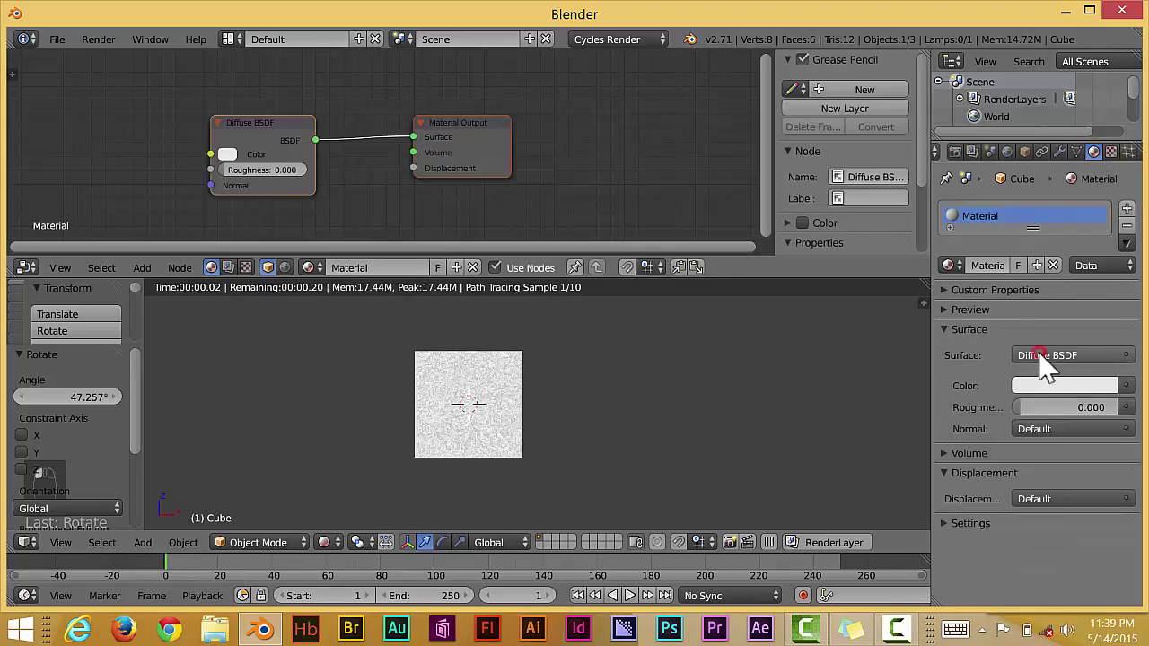
scroll(381, 206, "down", 2)
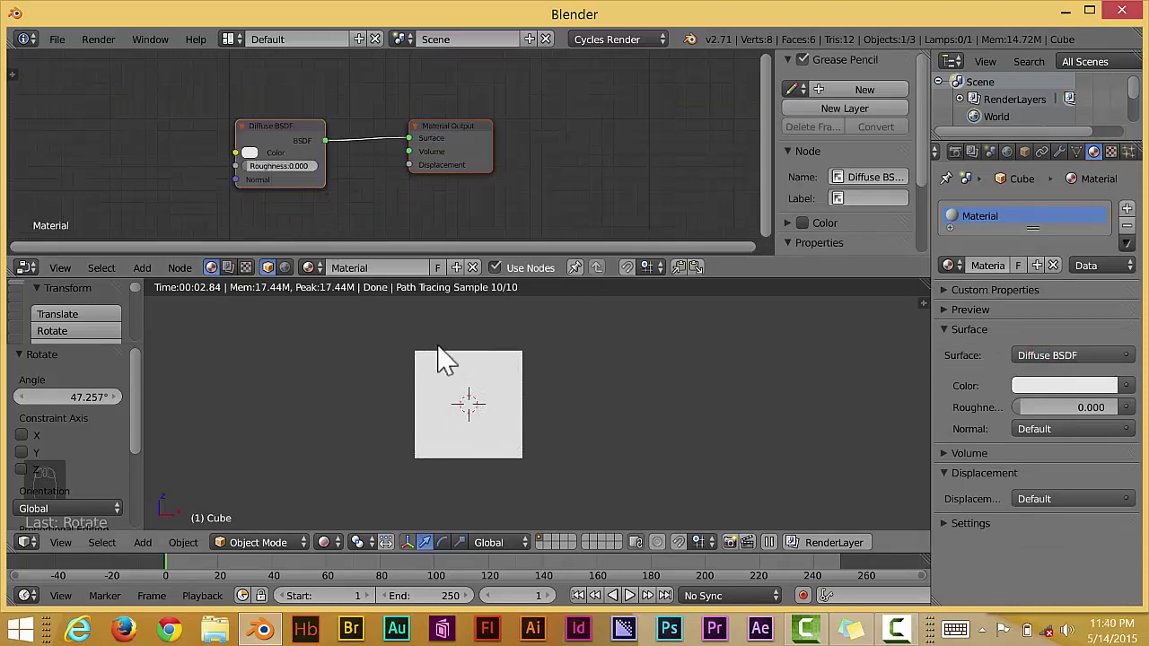
Step: Set the Diffuse BSDF colour to red (R 0.800, G 0.000, B 0.006) and move Material Output right
left_click(249, 153)
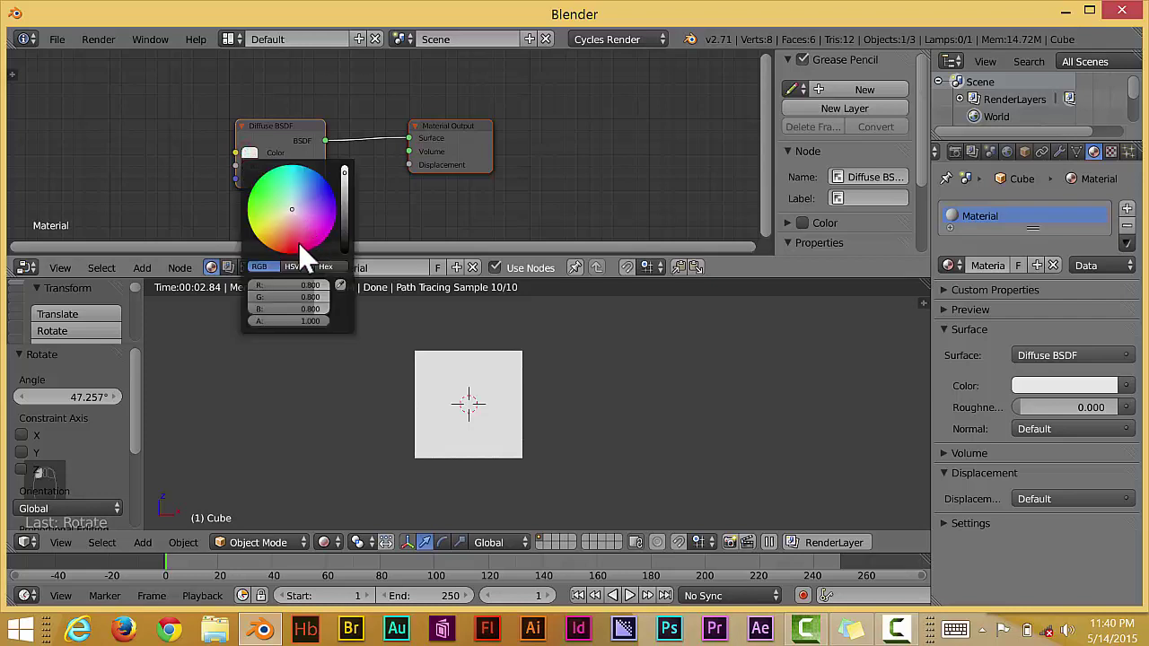
left_click_drag(298, 241, 296, 252)
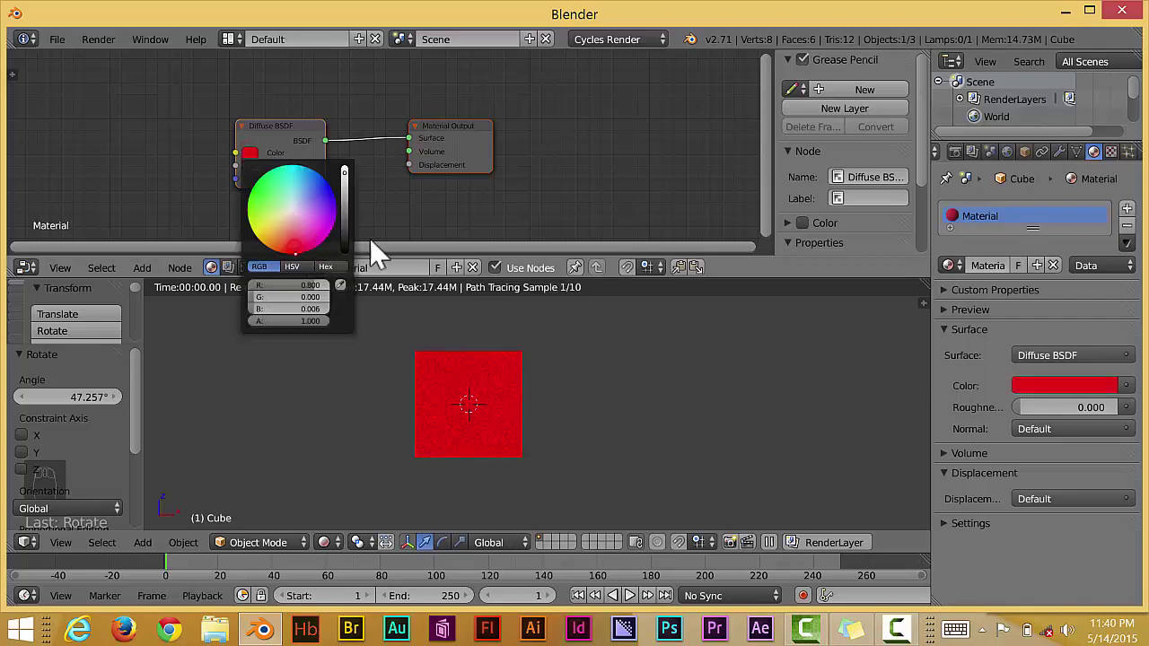
scroll(424, 209, "down", 2)
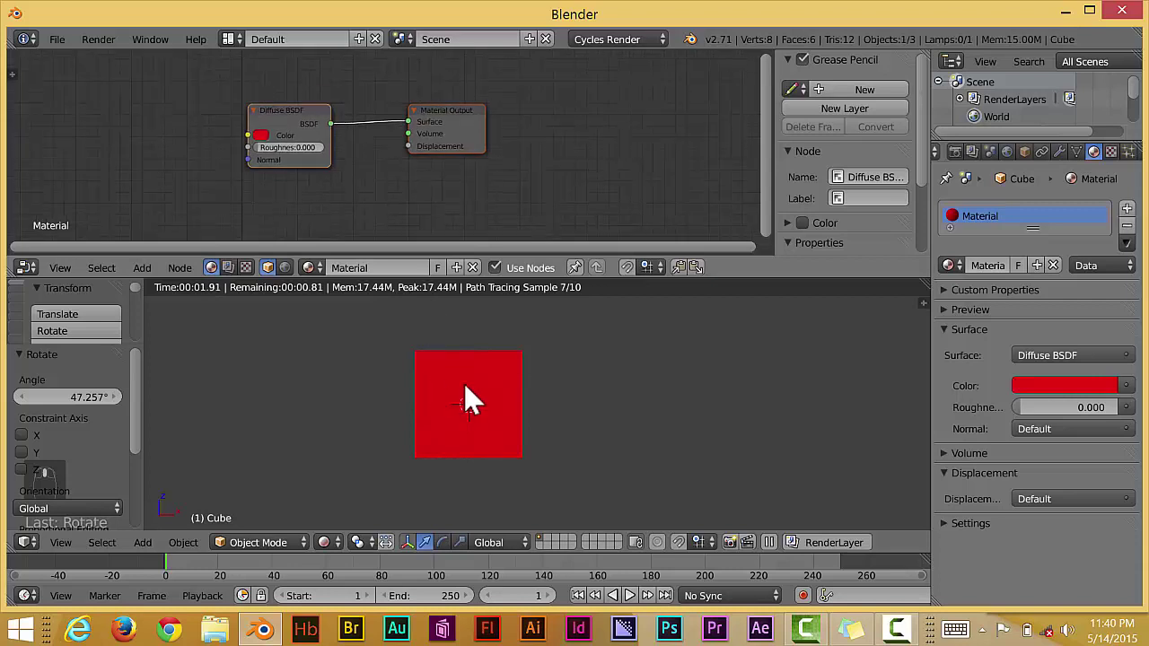
scroll(421, 215, "up", 2)
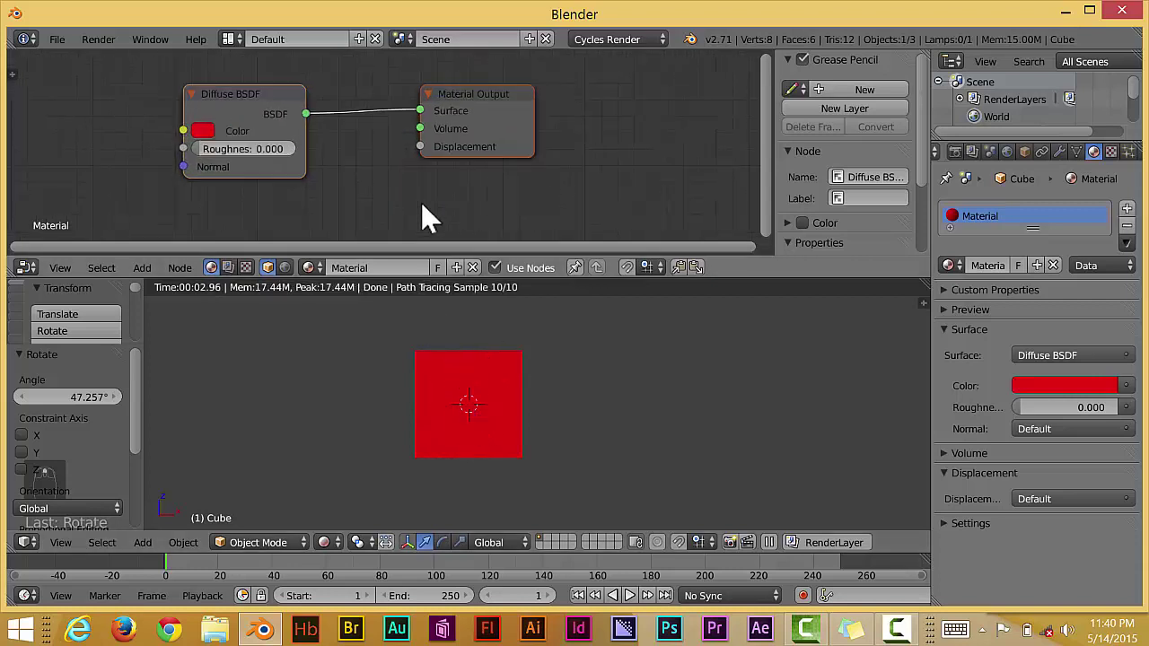
scroll(422, 204, "up", 1)
left_click_drag(487, 112, 615, 108)
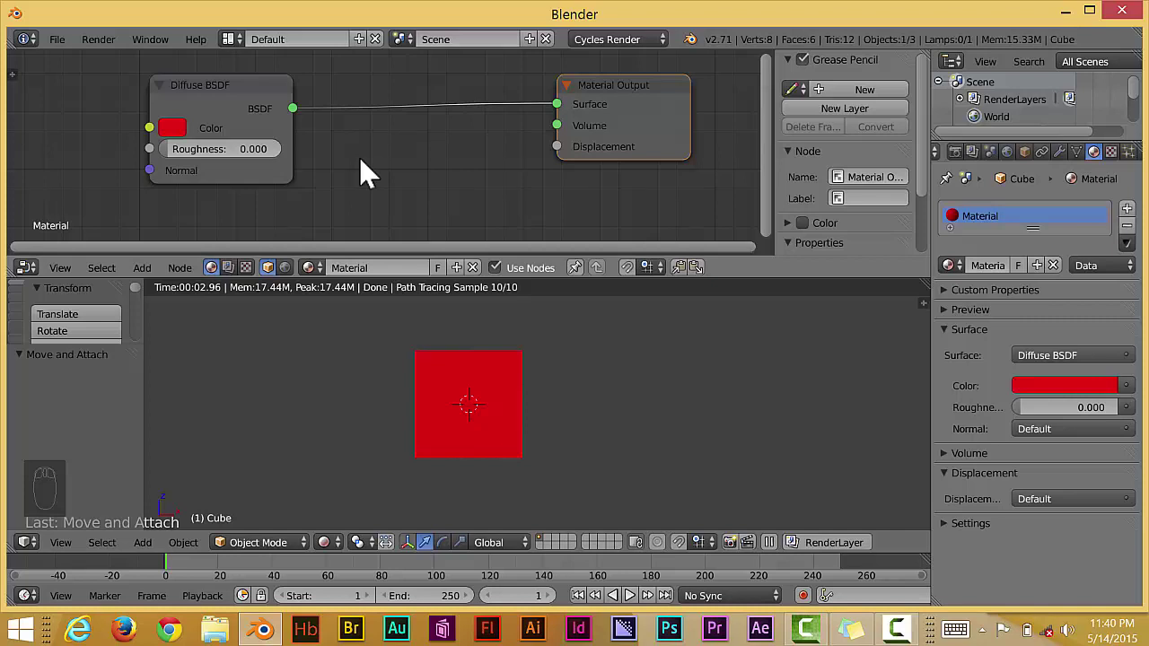
key("shift+a")
mouse_move(361, 162)
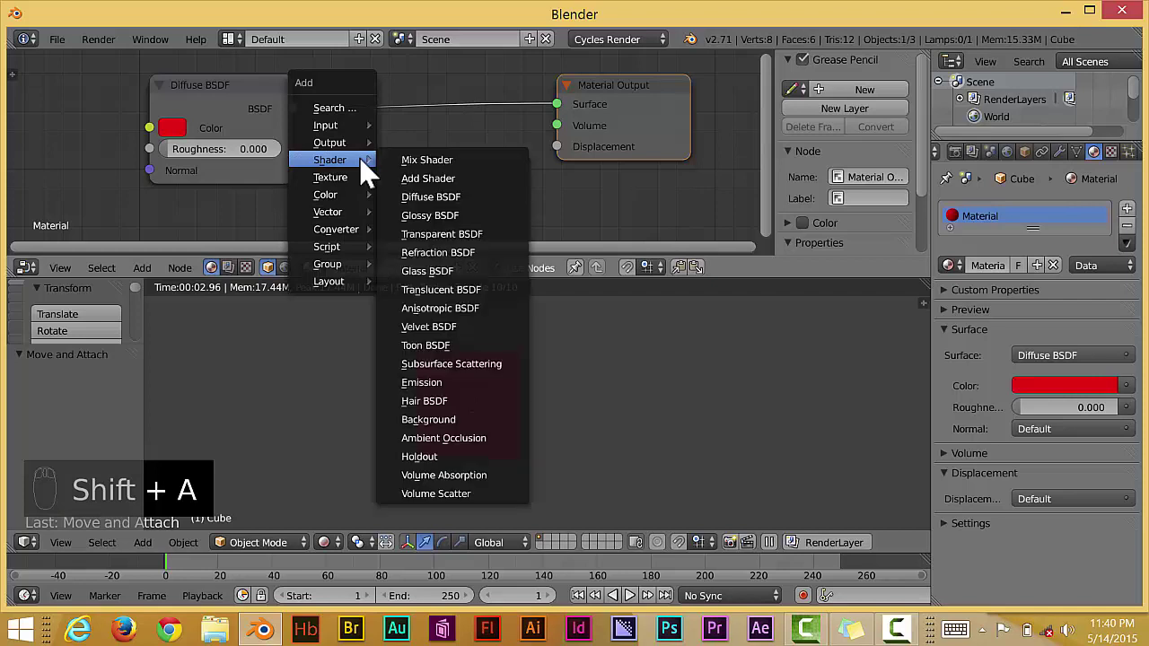
left_click(429, 180)
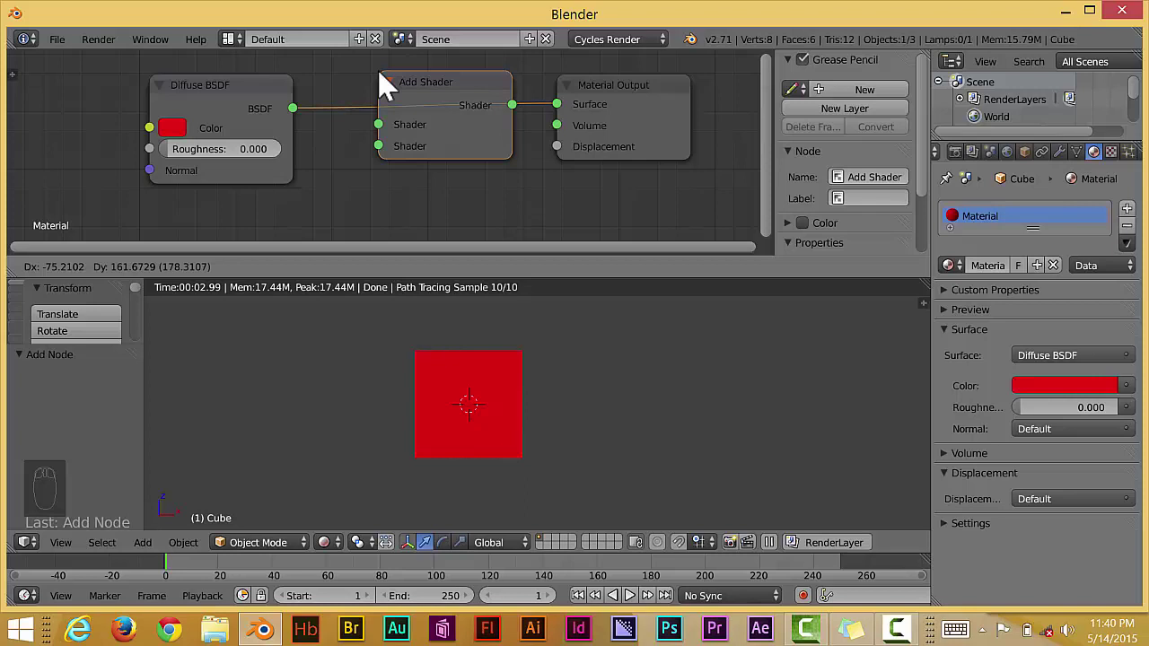
left_click(380, 73)
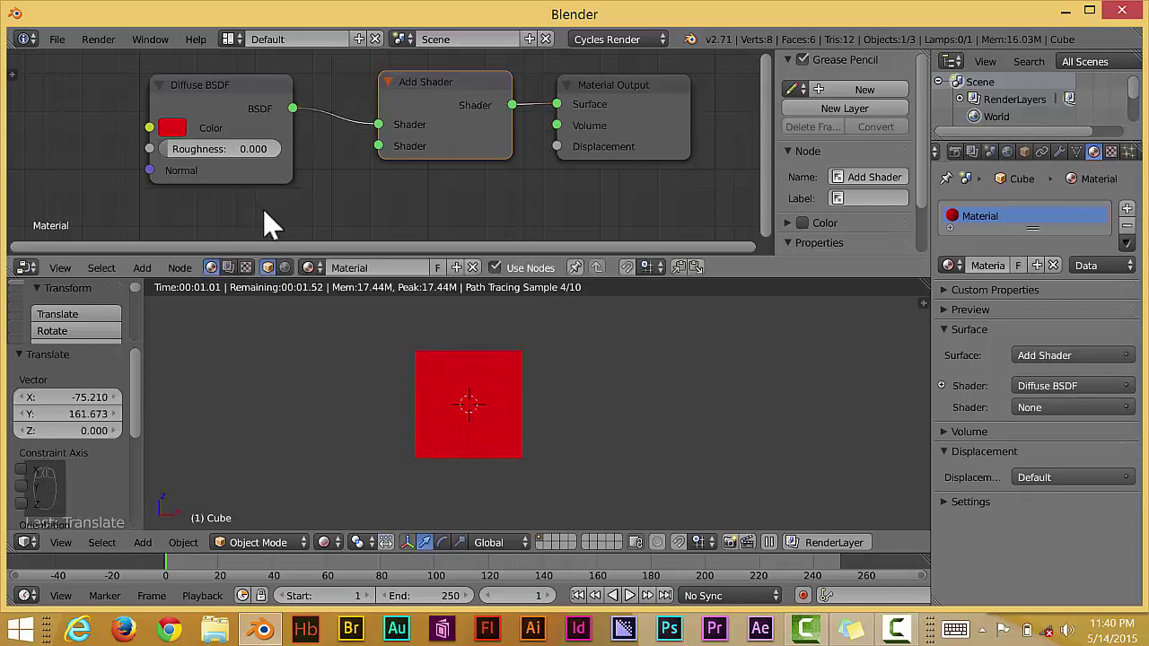
left_click(430, 109)
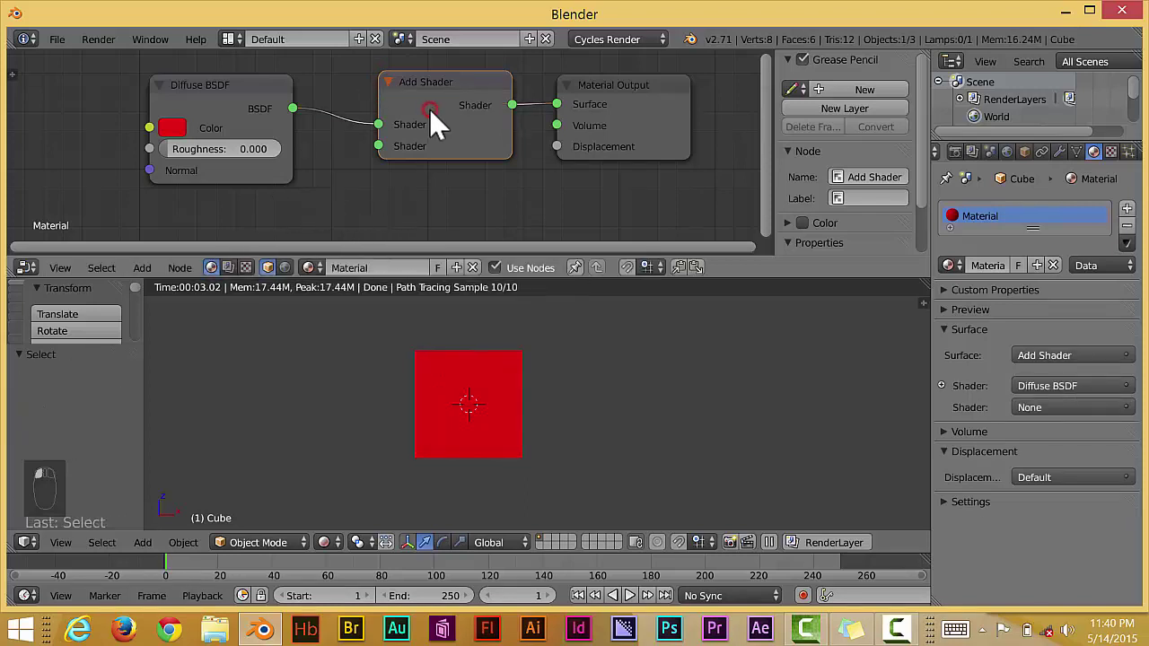
key("m")
key("m")
key("m")
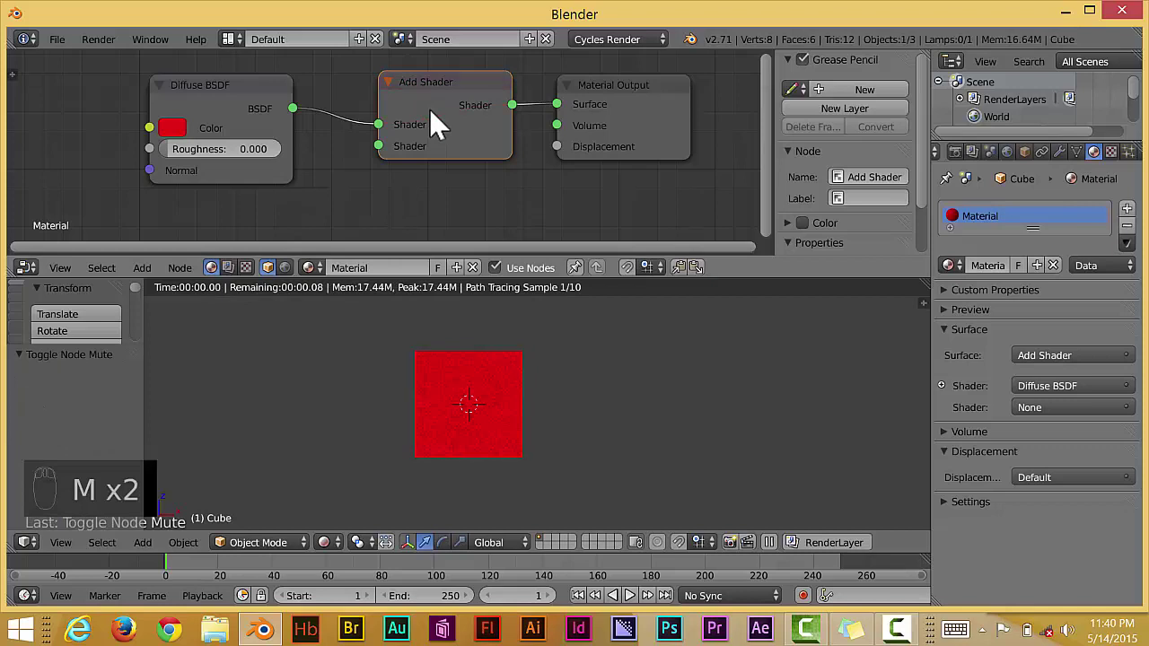
key("m")
key("x")
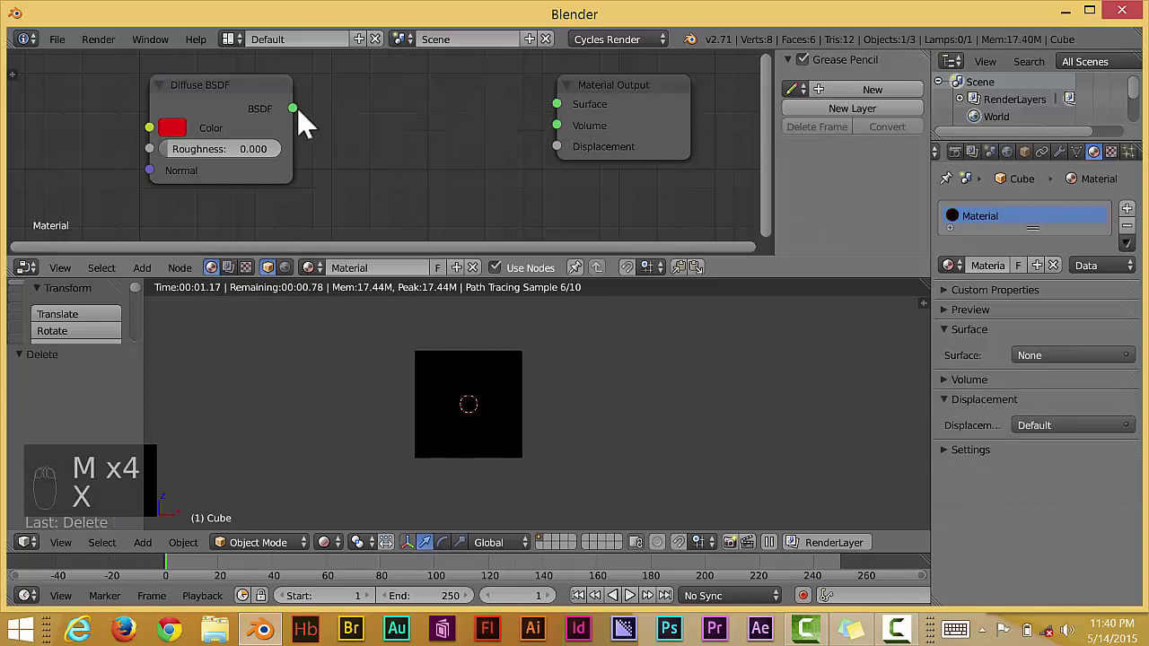
left_click_drag(294, 107, 556, 104)
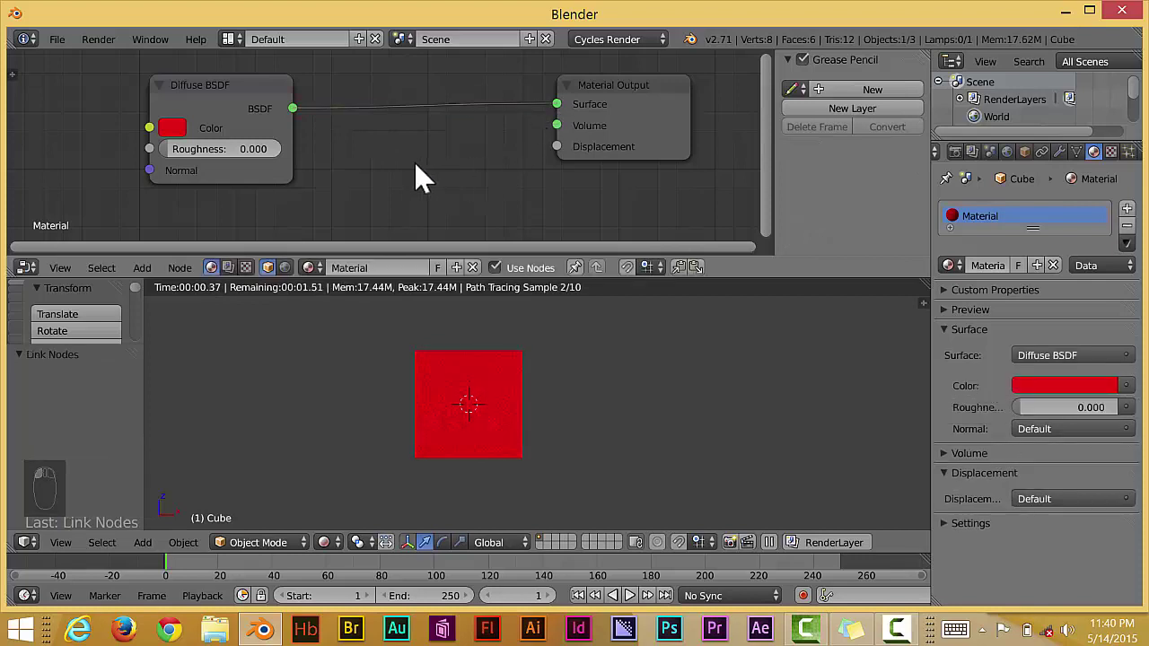
Step: Add a Mix Shader onto the Diffuse-to-Output link and mute it
key("shift+a")
mouse_move(414, 162)
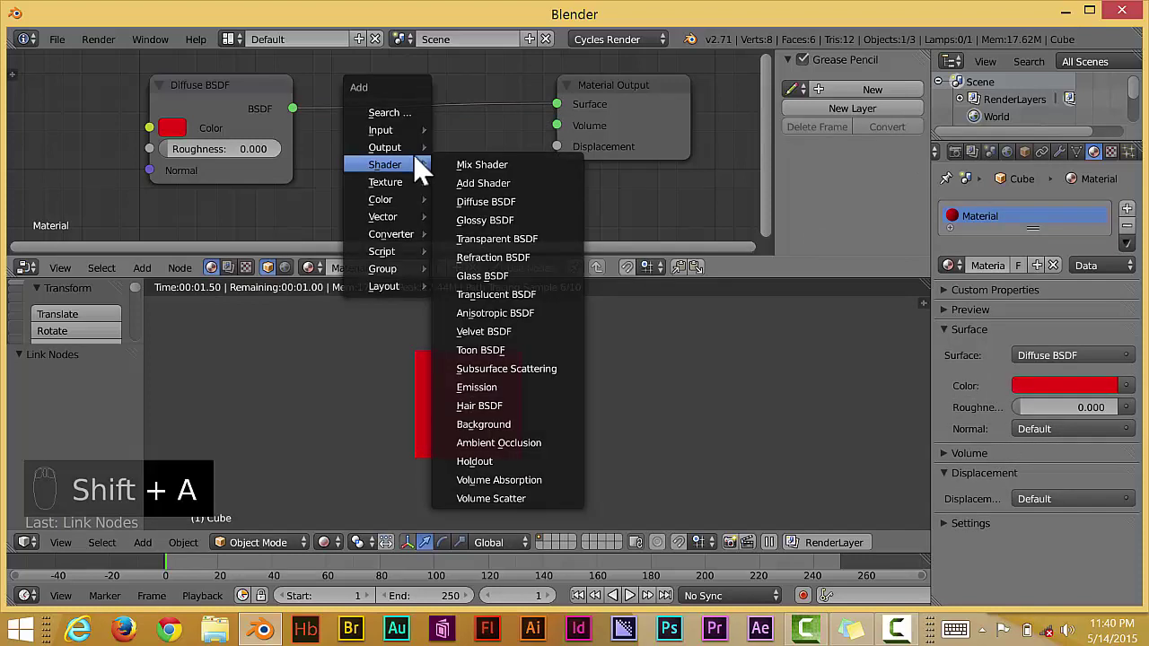
left_click(471, 165)
left_click(380, 79)
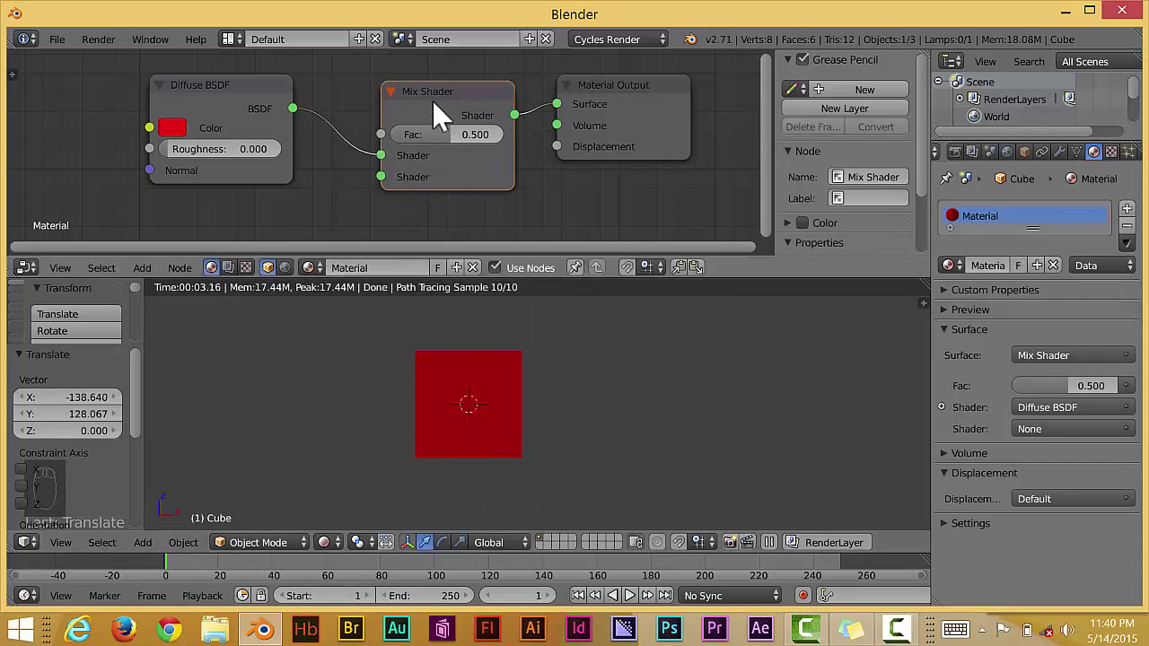
key("m")
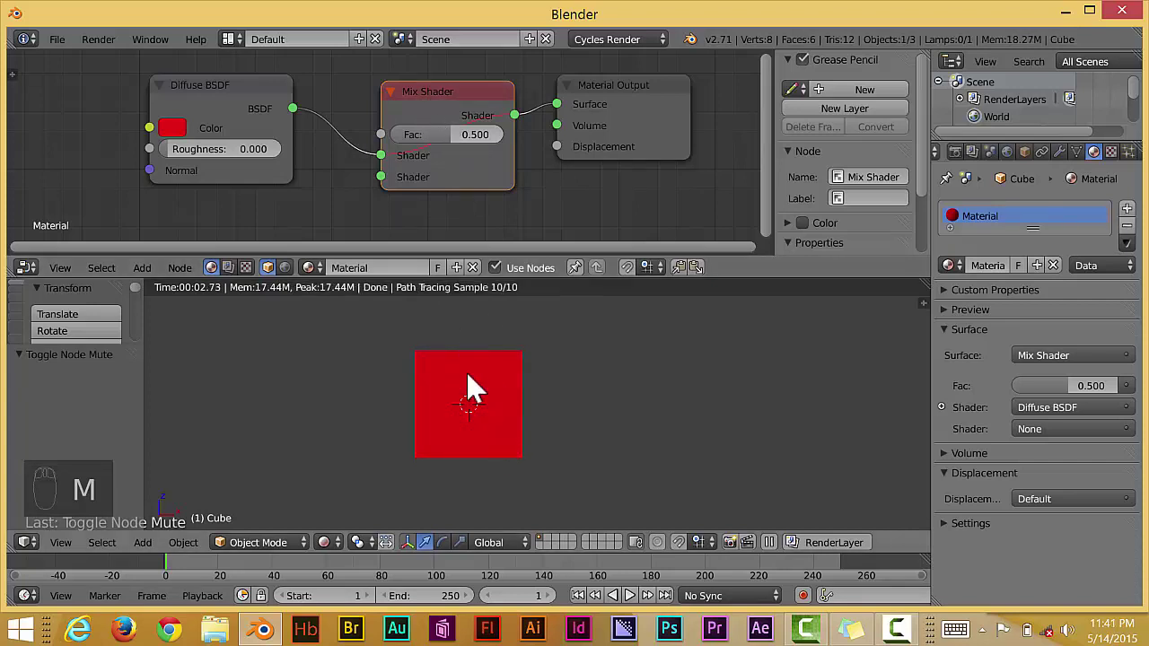
Step: Toggle the Mix Shader's mute with M so its empty input darkens the red
key("m")
key("m")
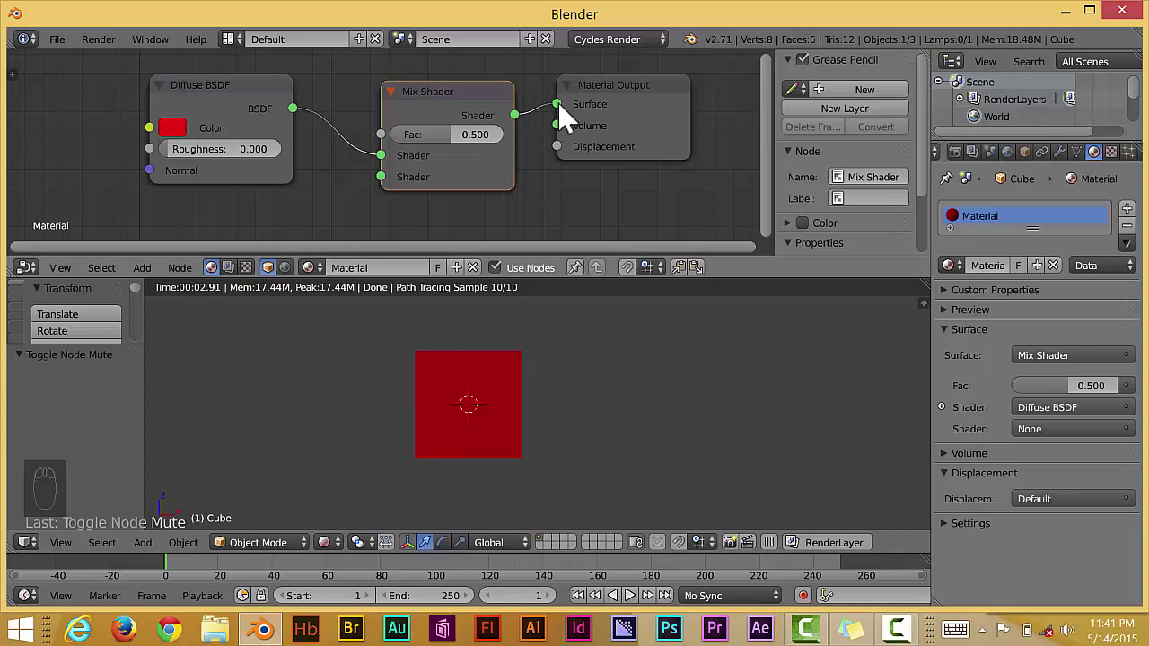
Step: Sweep the Mix Shader Fac from 0 up to a darker value, back to 0.420, then slightly higher
left_click(461, 136)
left_click_drag(460, 135, 395, 135)
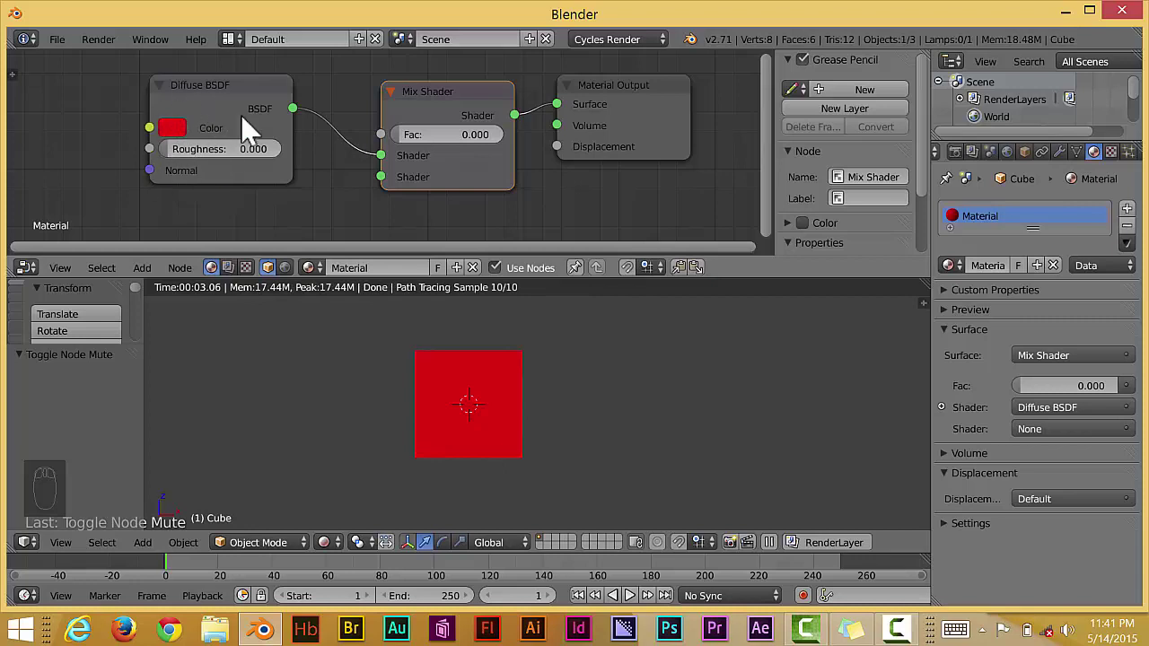
left_click_drag(400, 135, 485, 144)
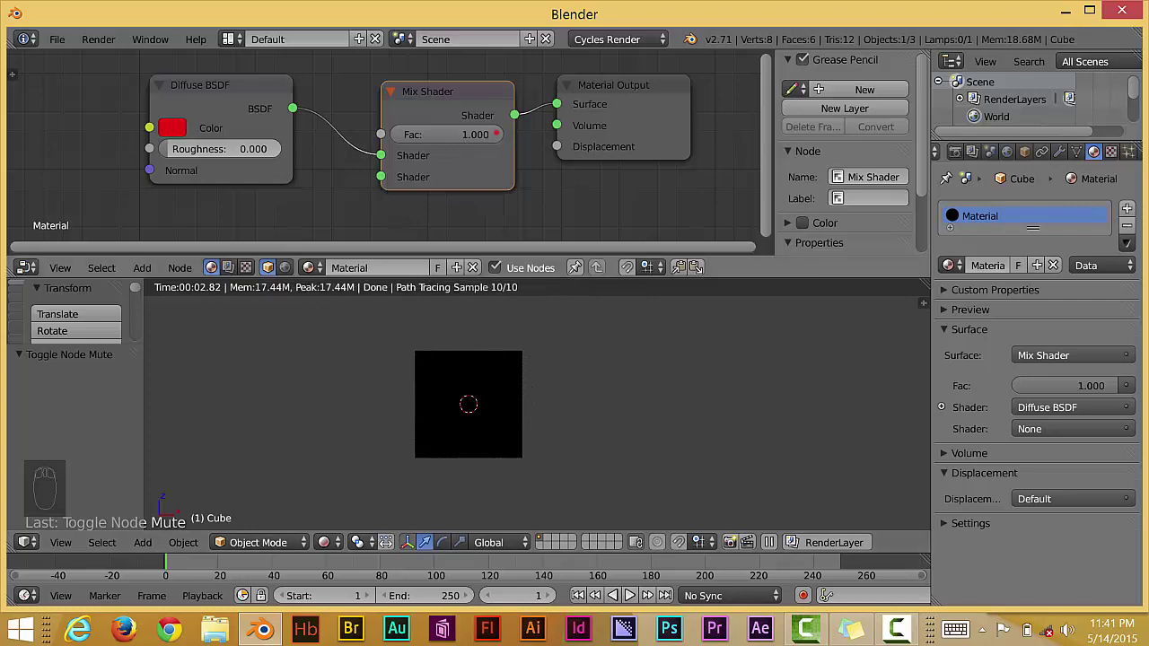
left_click_drag(495, 134, 433, 134)
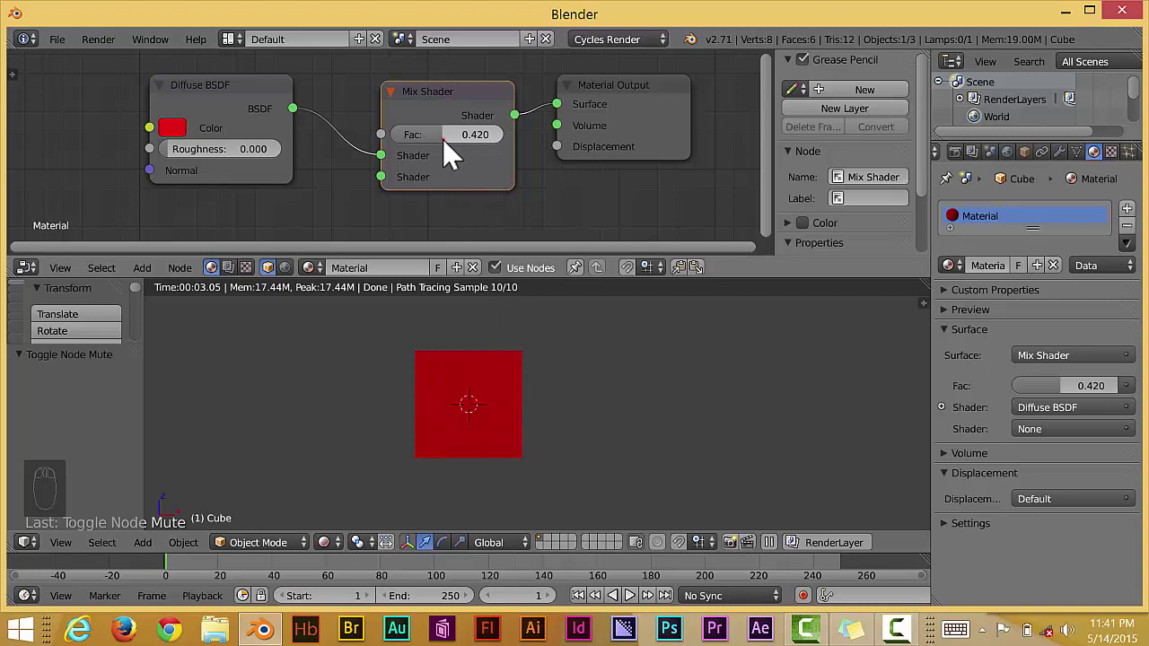
left_click_drag(442, 140, 422, 94)
Step: Raise the Mix Shader Fac to 0.748, ease it to 0.691, then settle it at 0.363
left_click_drag(443, 137, 462, 327)
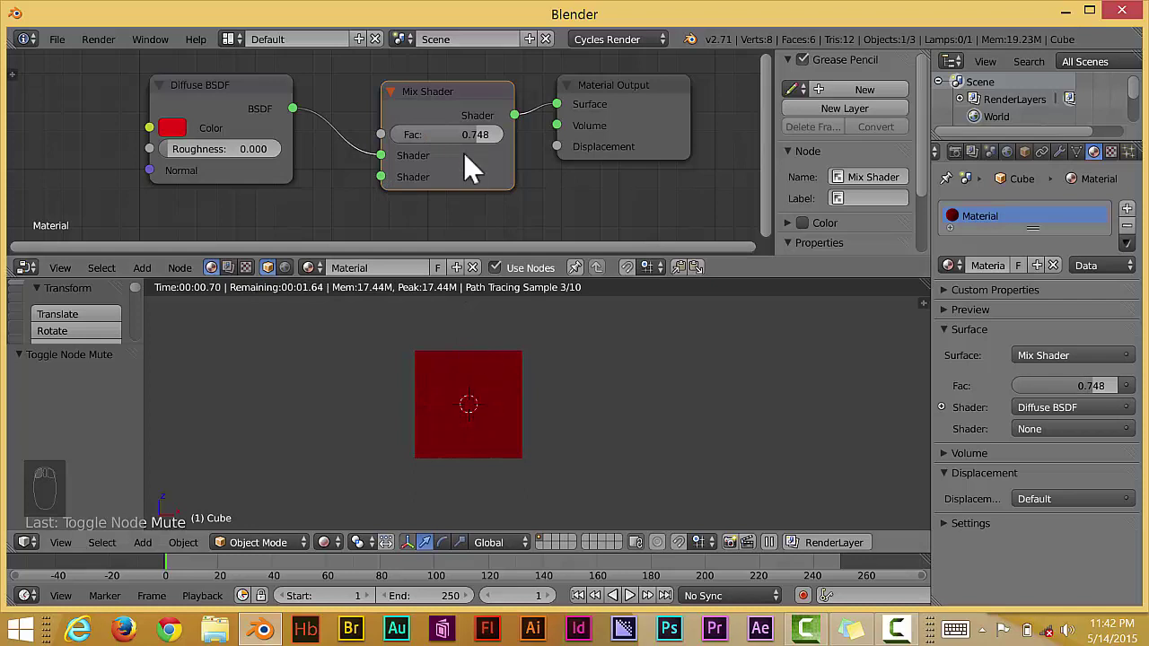
left_click_drag(480, 139, 492, 378)
left_click_drag(485, 134, 475, 262)
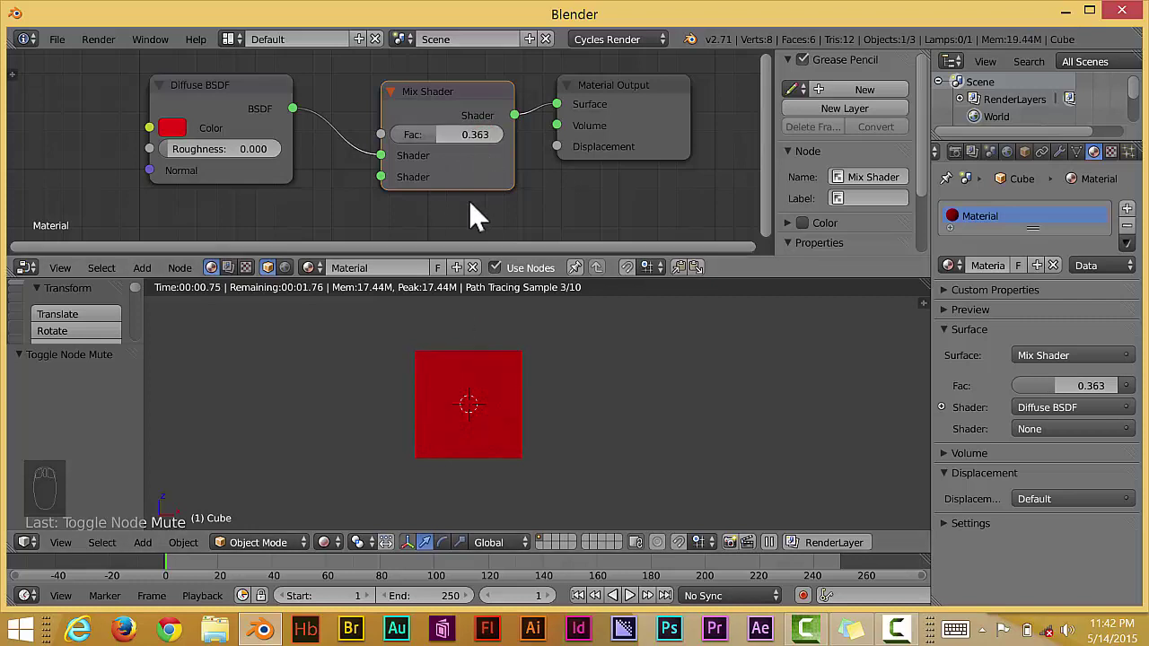